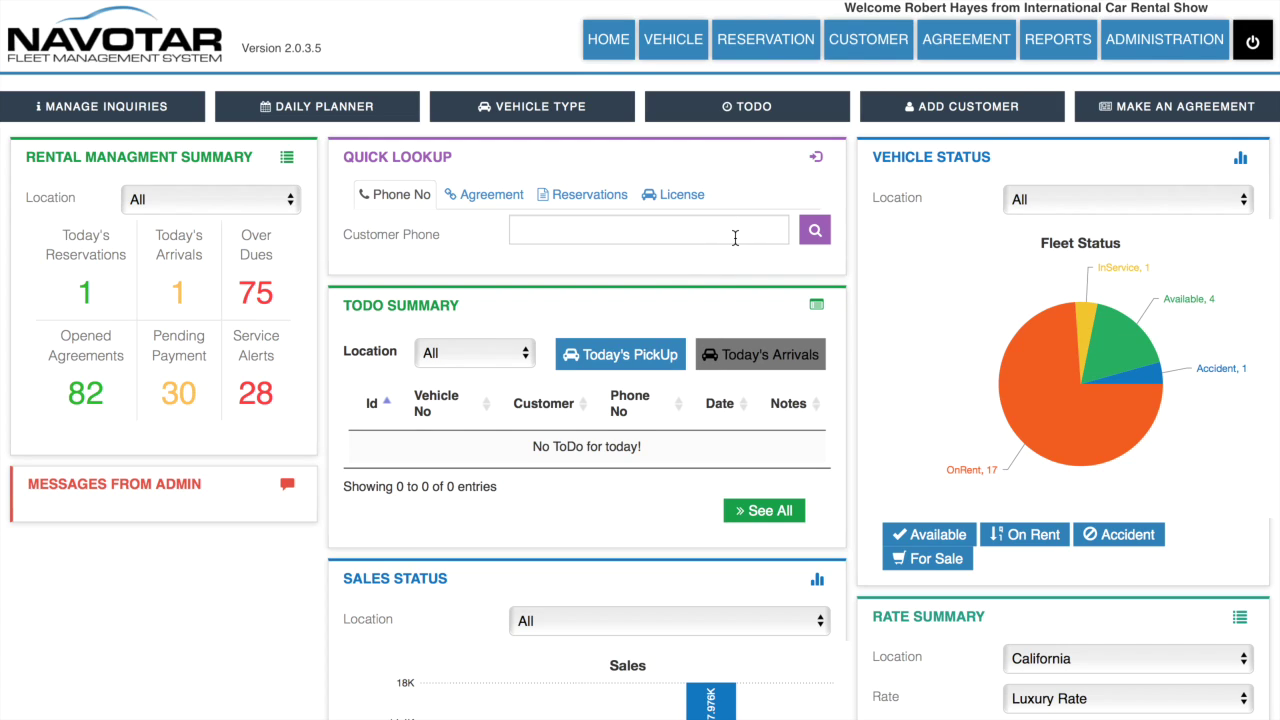
Step: Look up the customer by their phone number and start new Retail agreement 190 for them
left_click(734, 238)
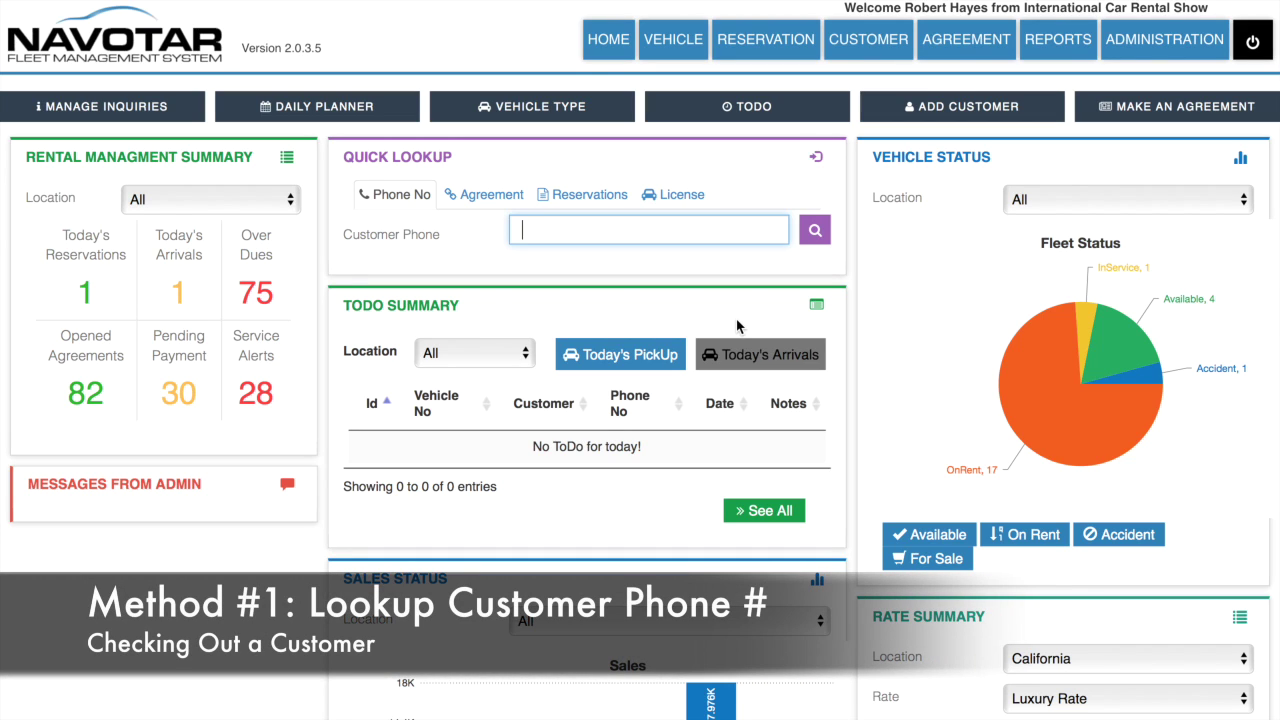
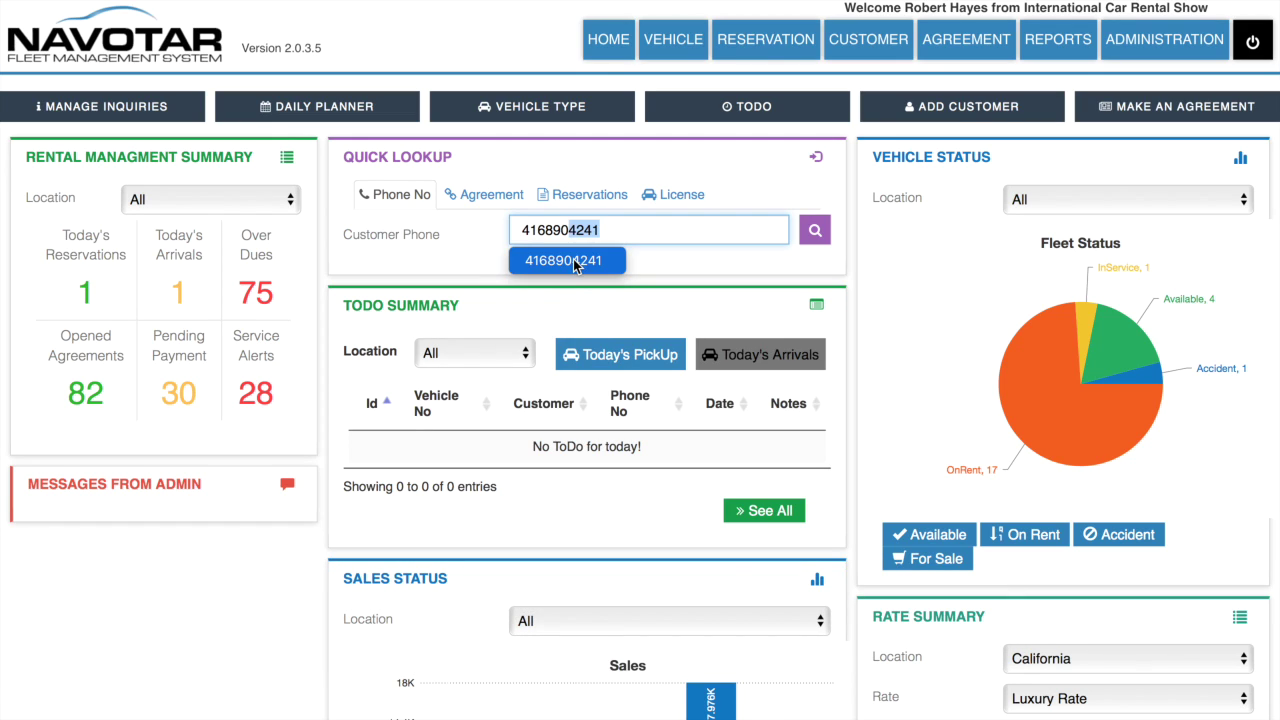
left_click(579, 262)
left_click(816, 237)
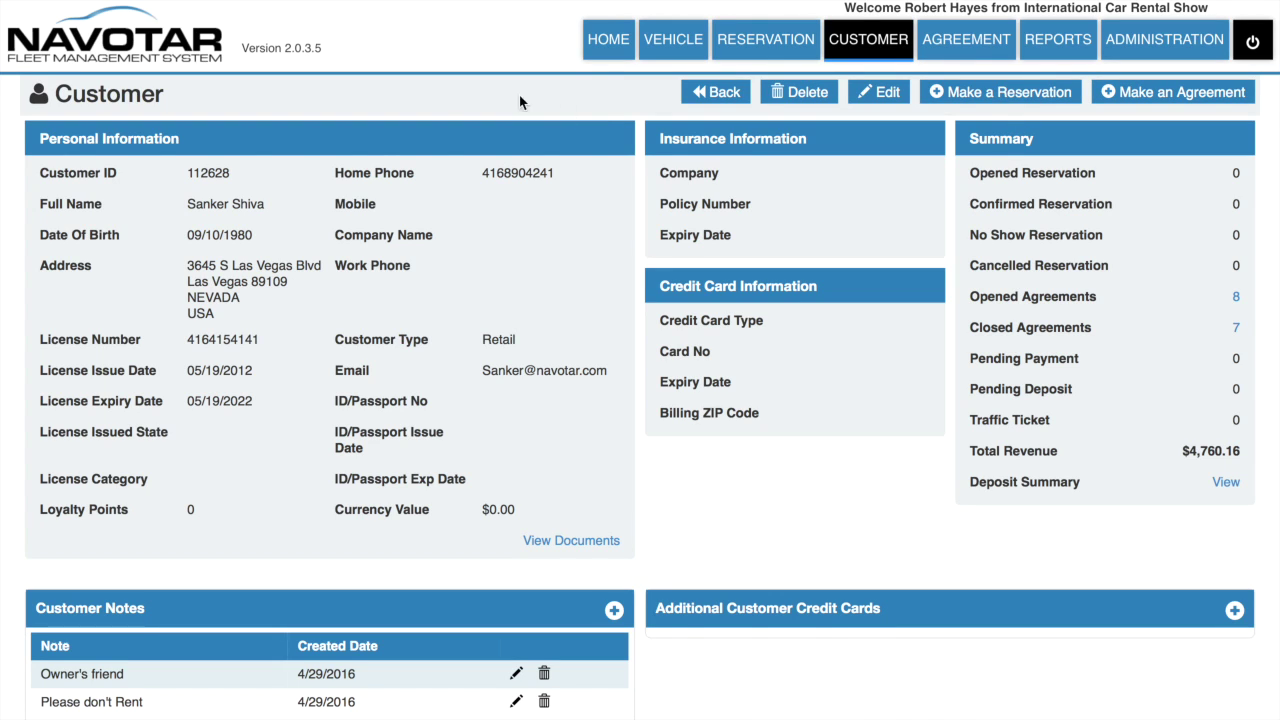
left_click(1195, 91)
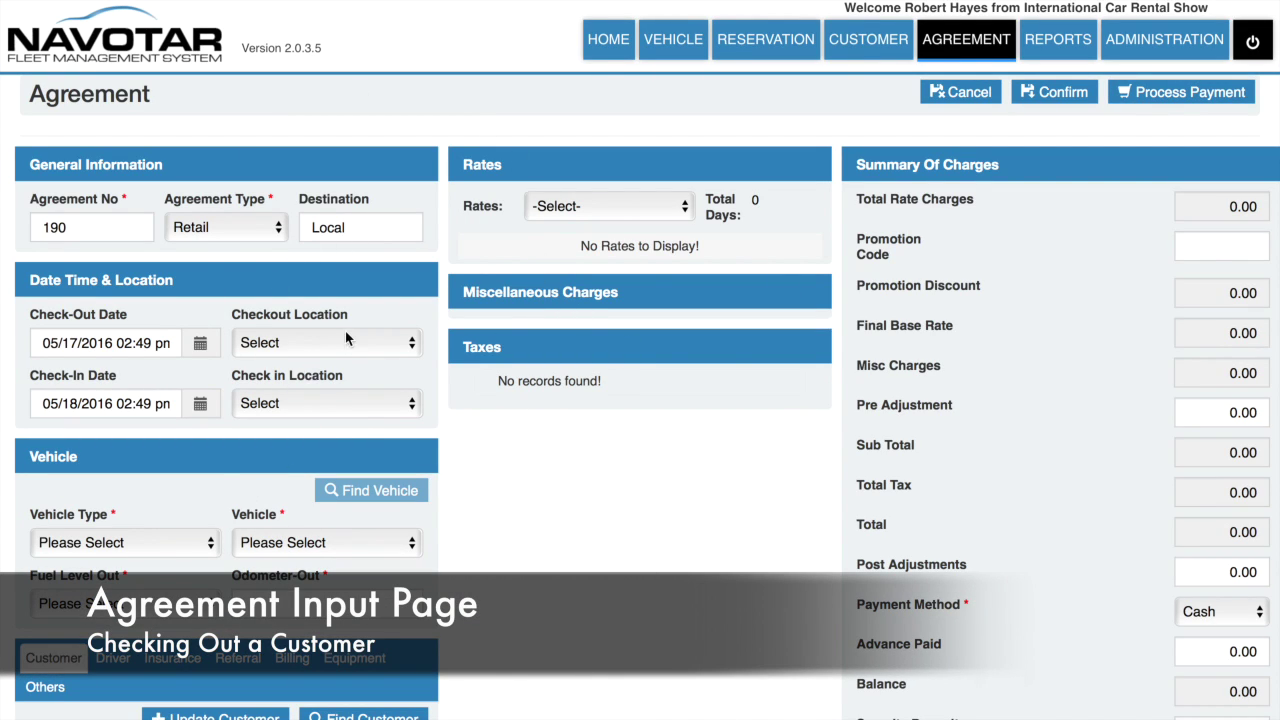
left_click(392, 346)
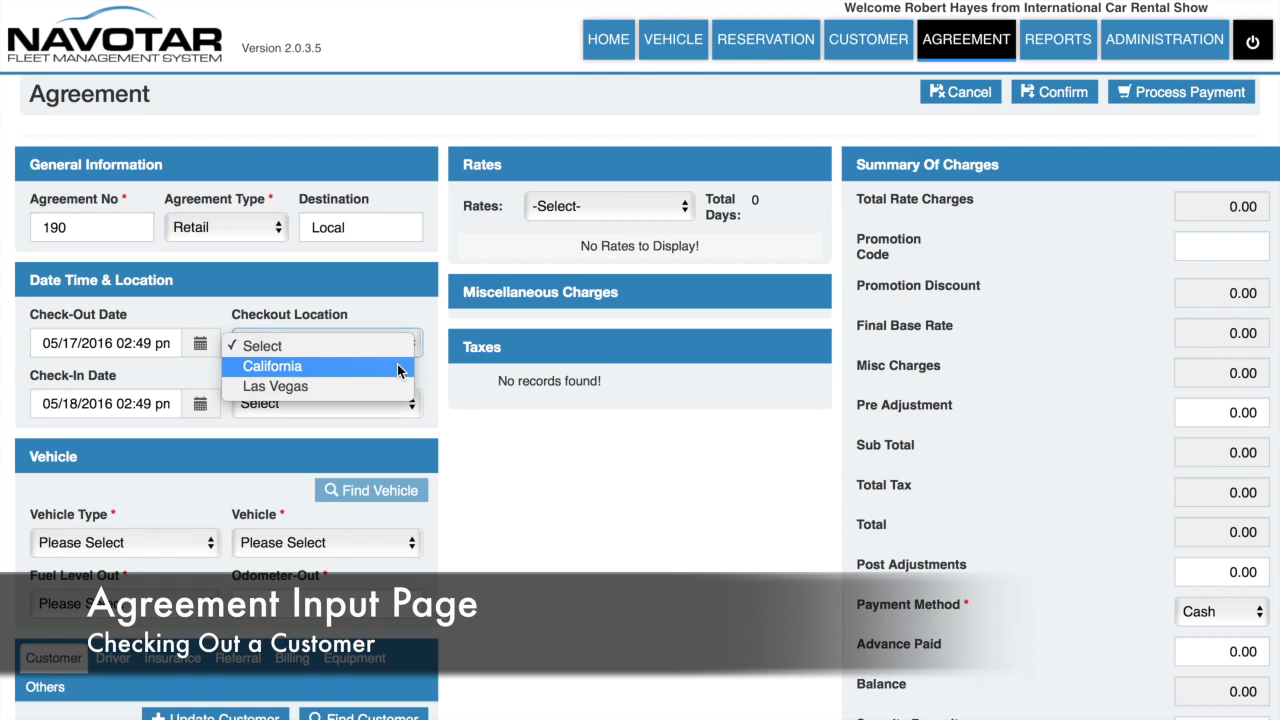
Step: Set both the checkout and check-in locations to California
left_click(398, 368)
left_click(377, 405)
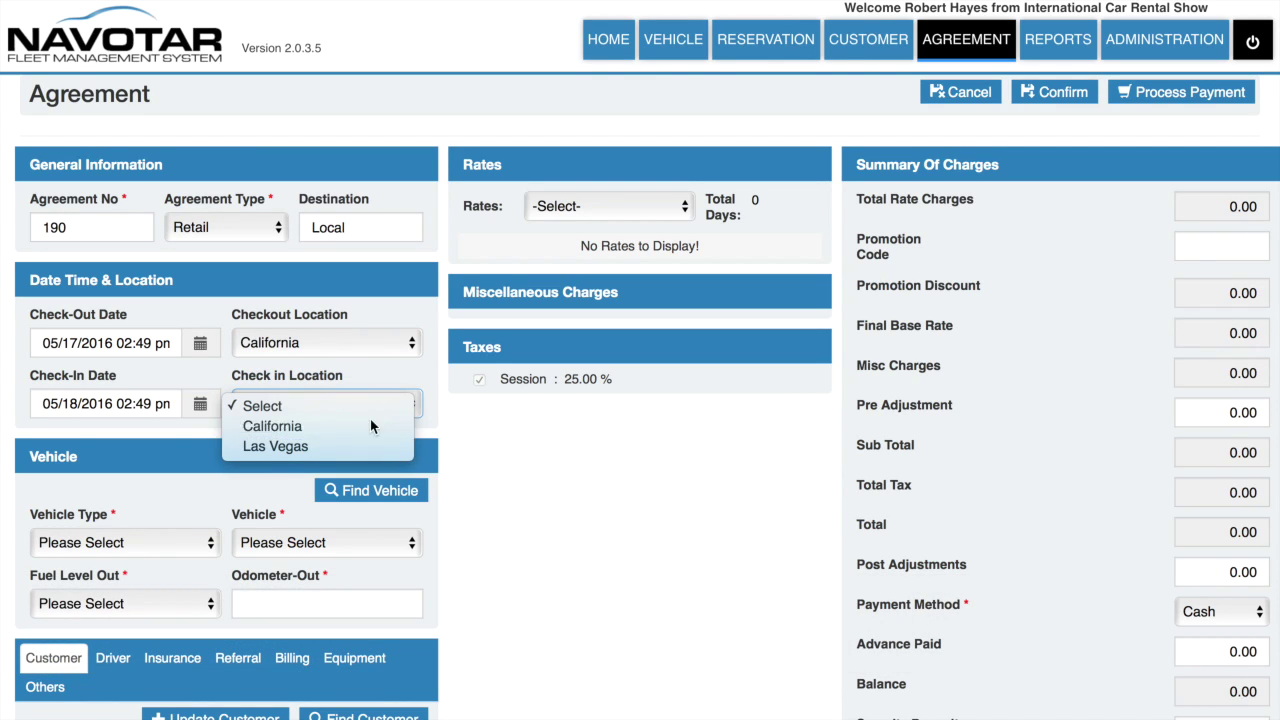
left_click(370, 425)
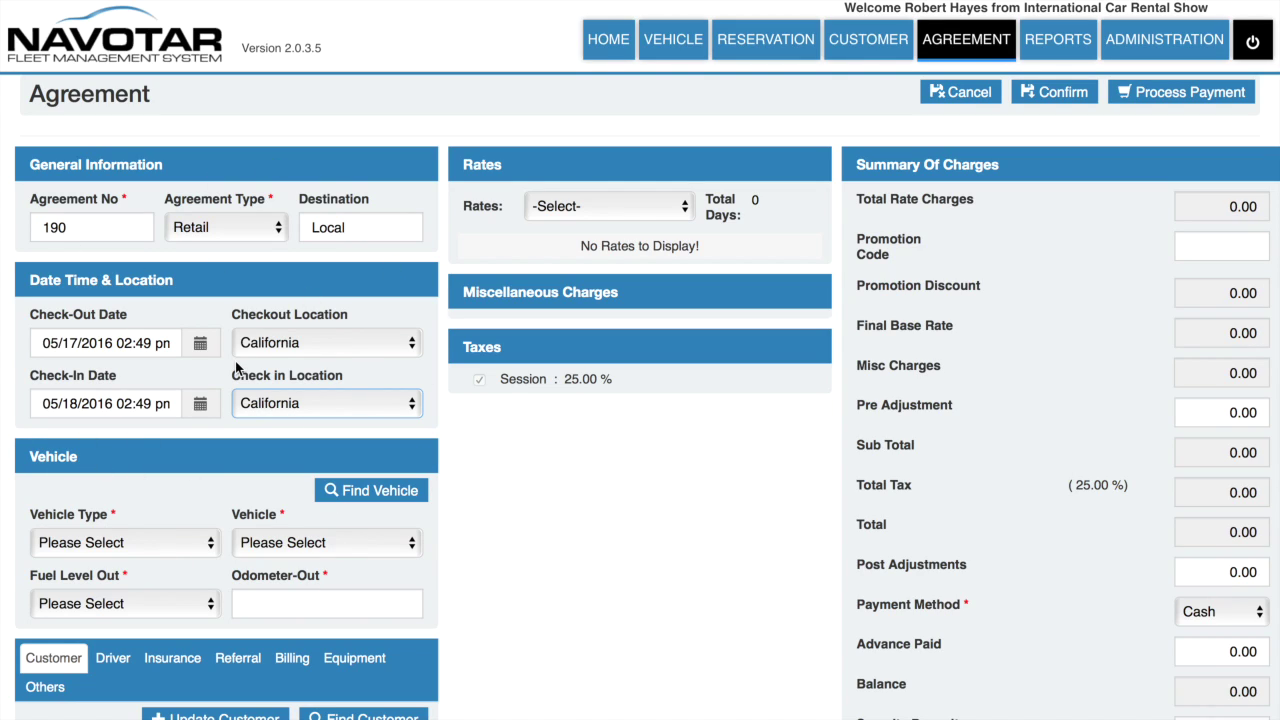
Step: Assign a Compact Ford Focus 2016 despite its on-rent warning, keeping fuel out at Full
left_click(193, 546)
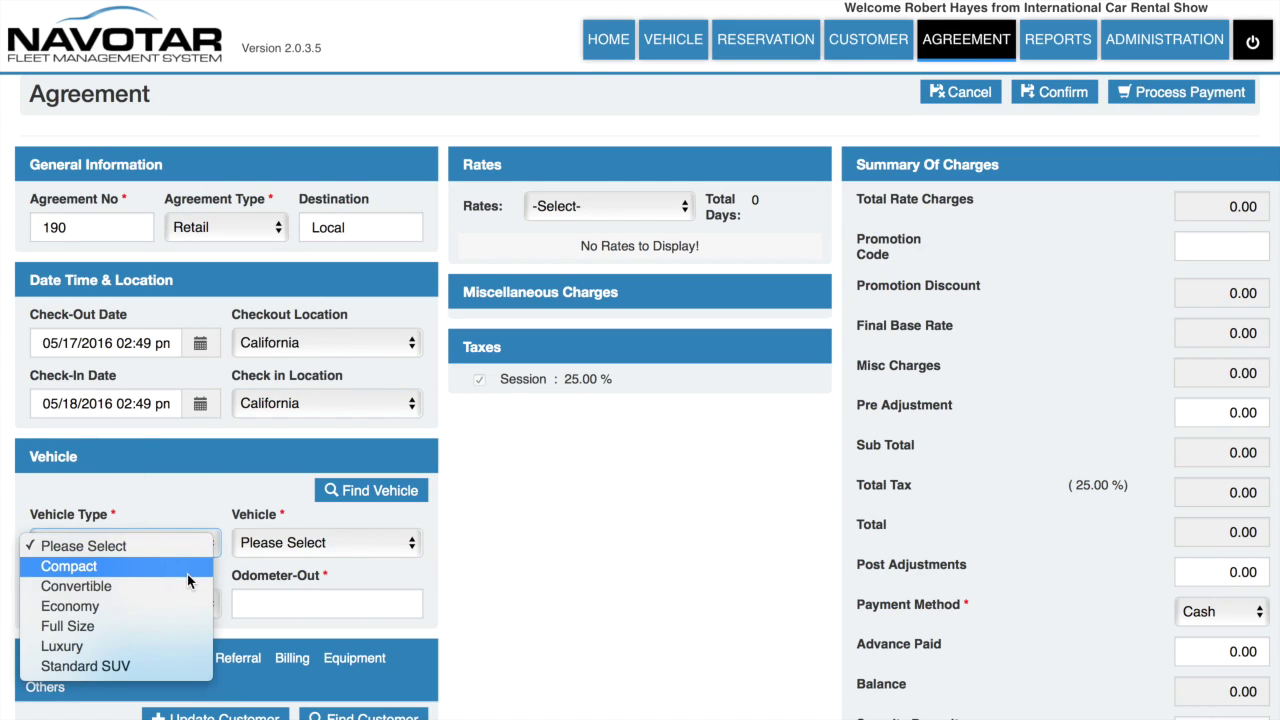
left_click(189, 570)
left_click(297, 544)
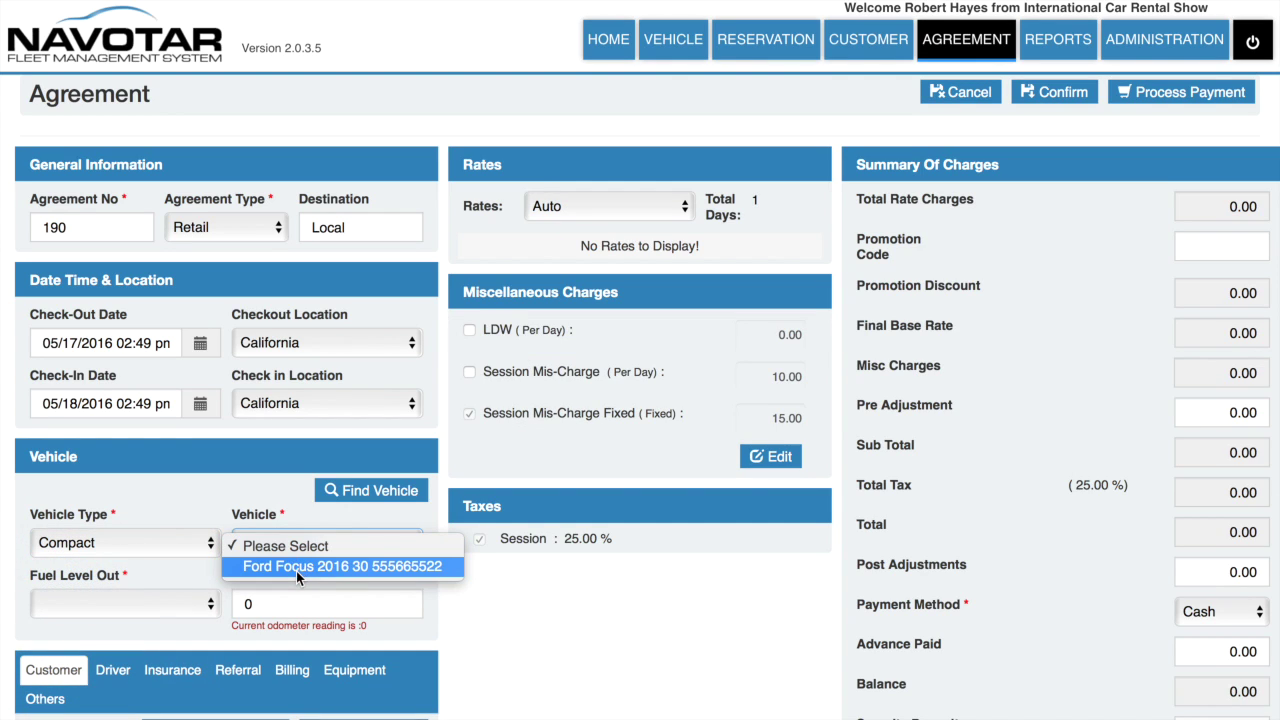
left_click(296, 569)
left_click(796, 190)
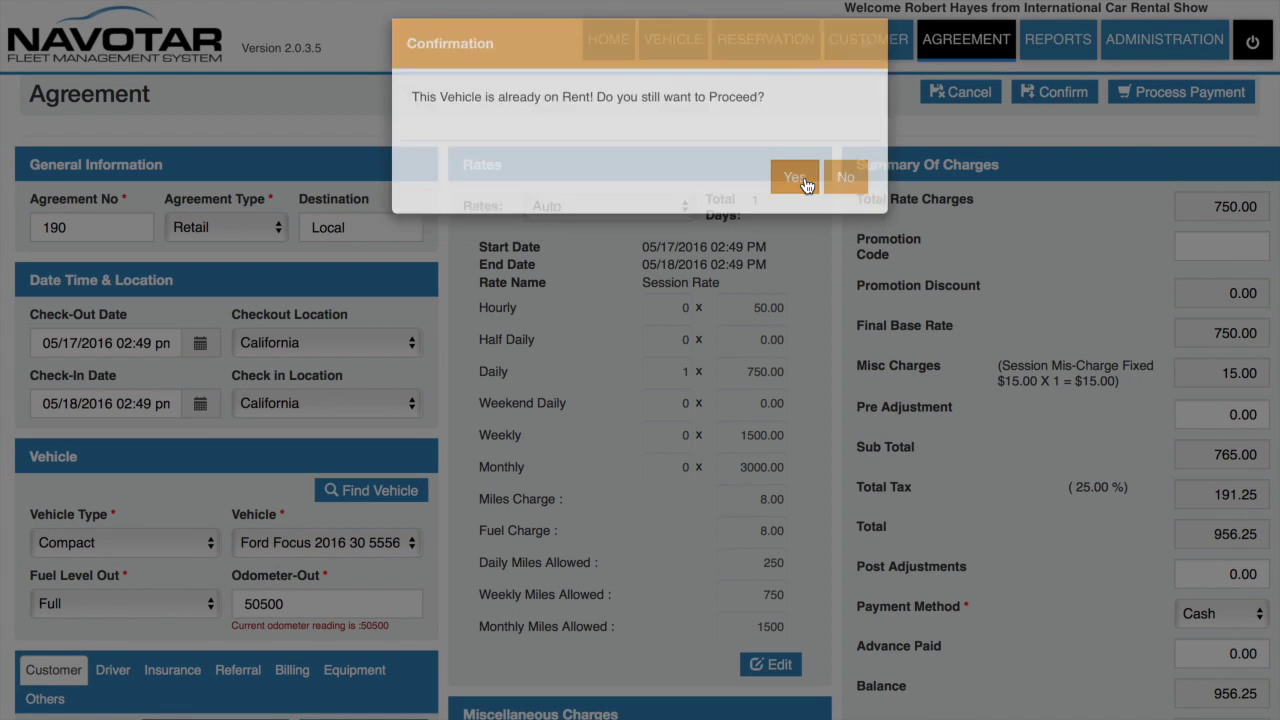
left_click(150, 603)
left_click(146, 609)
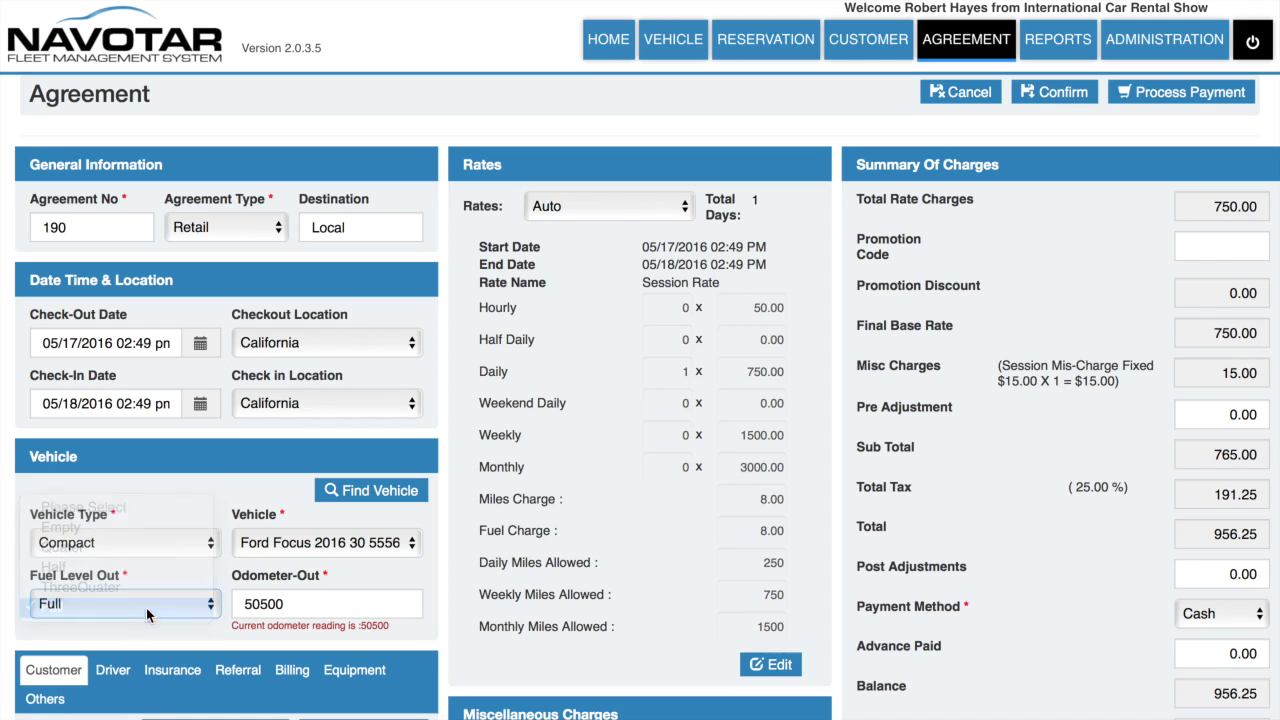
scroll(303, 617, "down", 3)
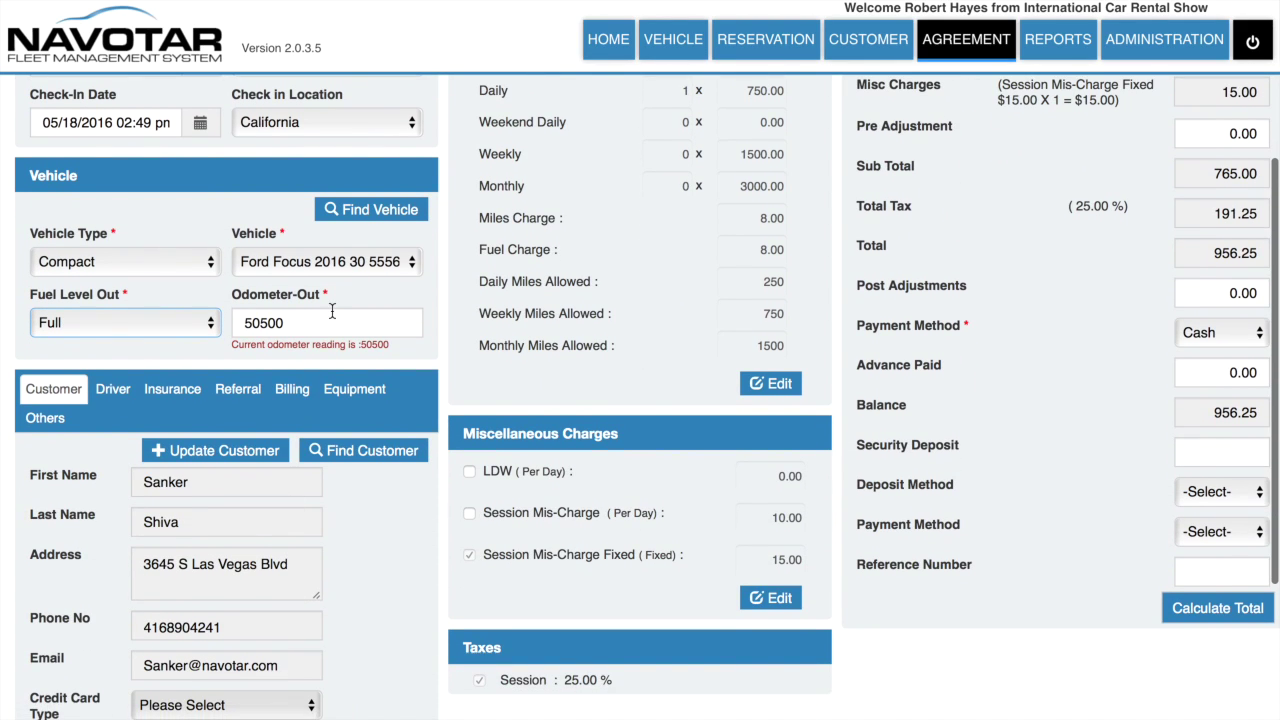
Step: Show the agreement's driver details
scroll(337, 320, "up", 2)
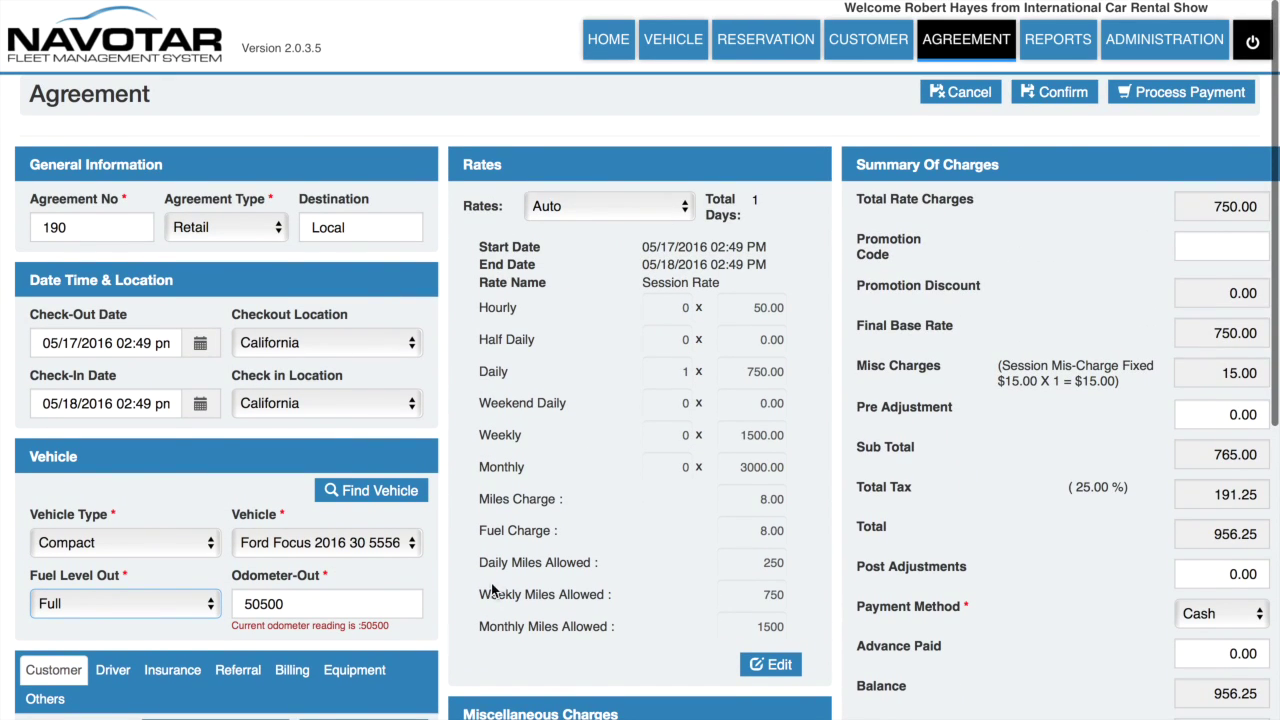
scroll(431, 640, "down", 3)
scroll(431, 634, "down", 3)
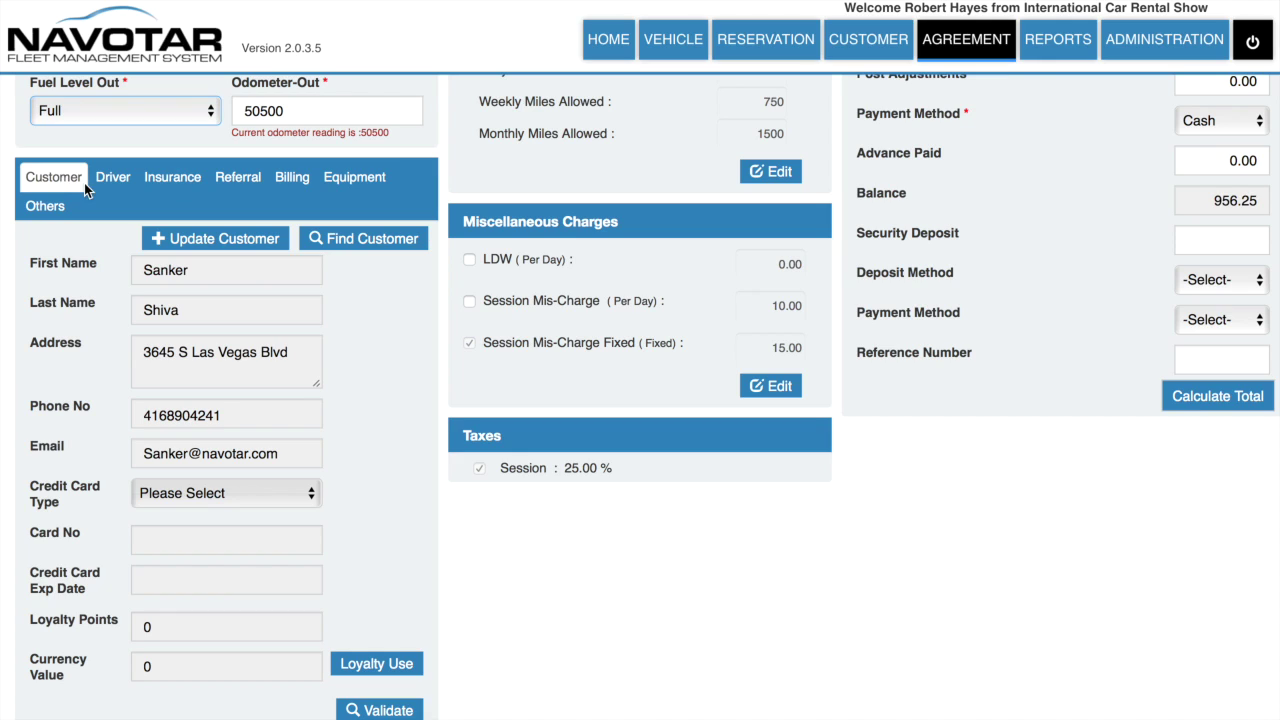
left_click(100, 178)
scroll(100, 186, "up", 3)
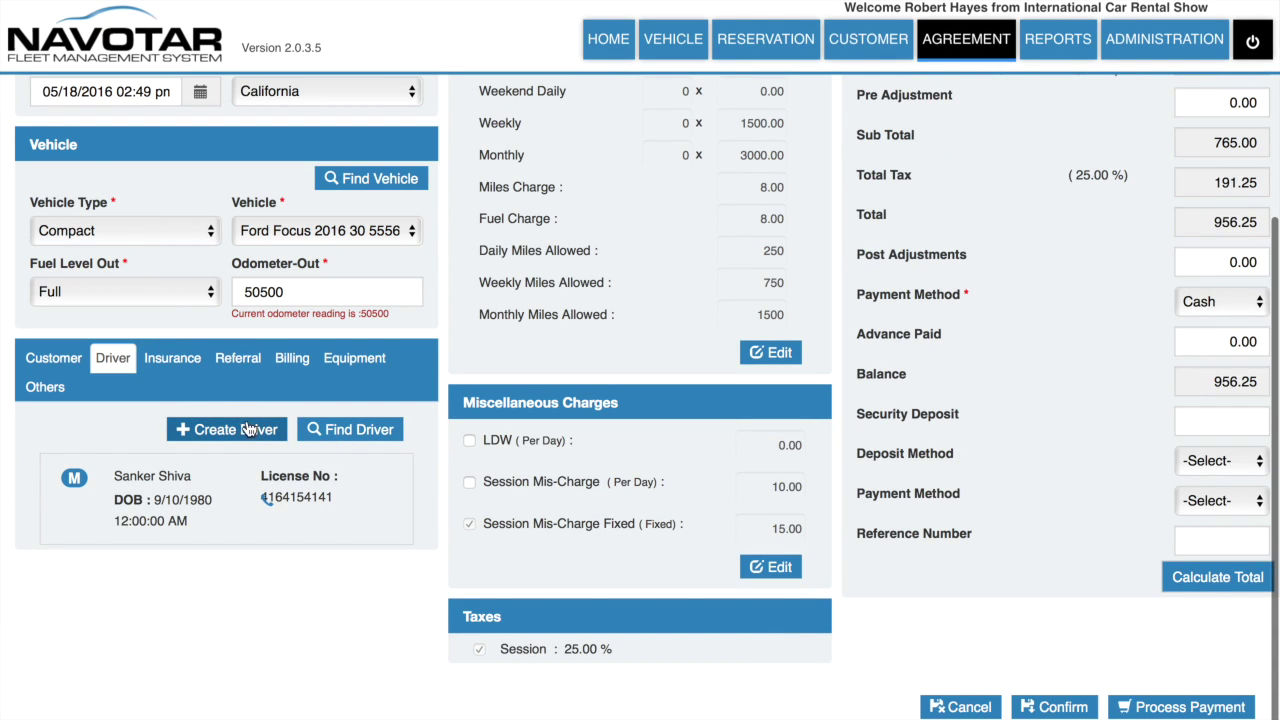
Step: Review the insurance, referral, billing and equipment sections, ending on the PO and RO numbers
left_click(176, 360)
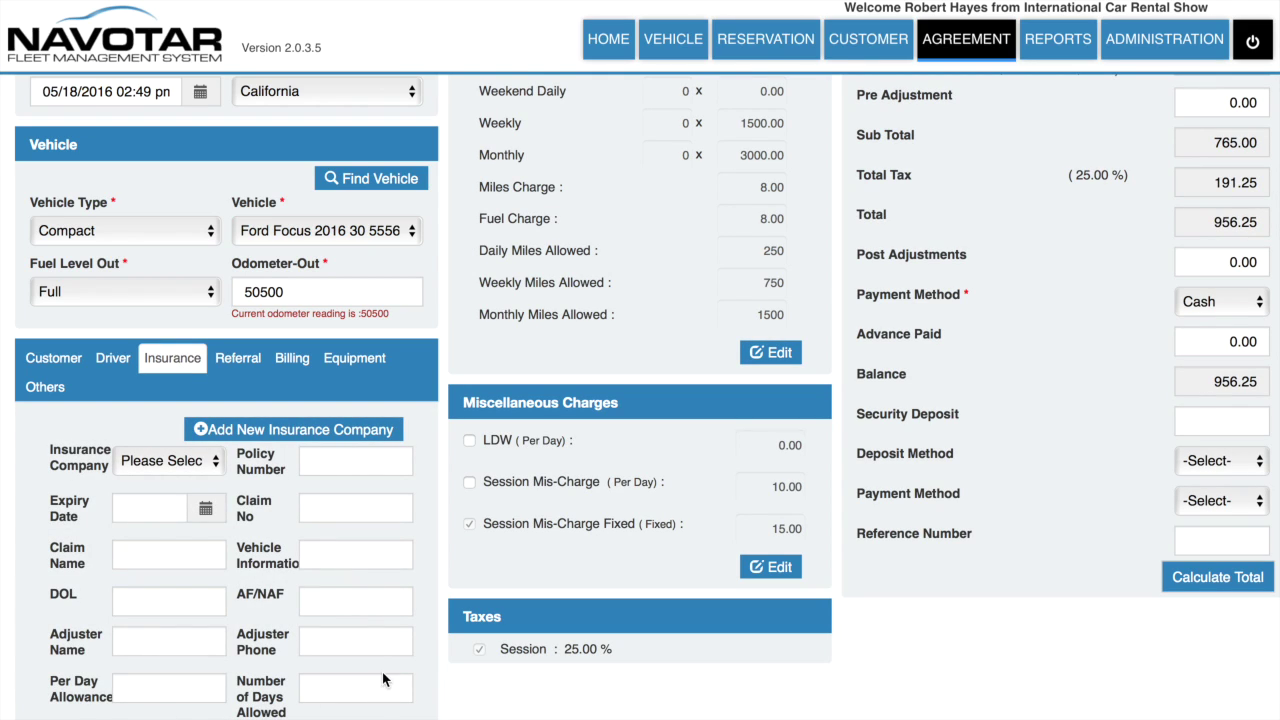
left_click(240, 360)
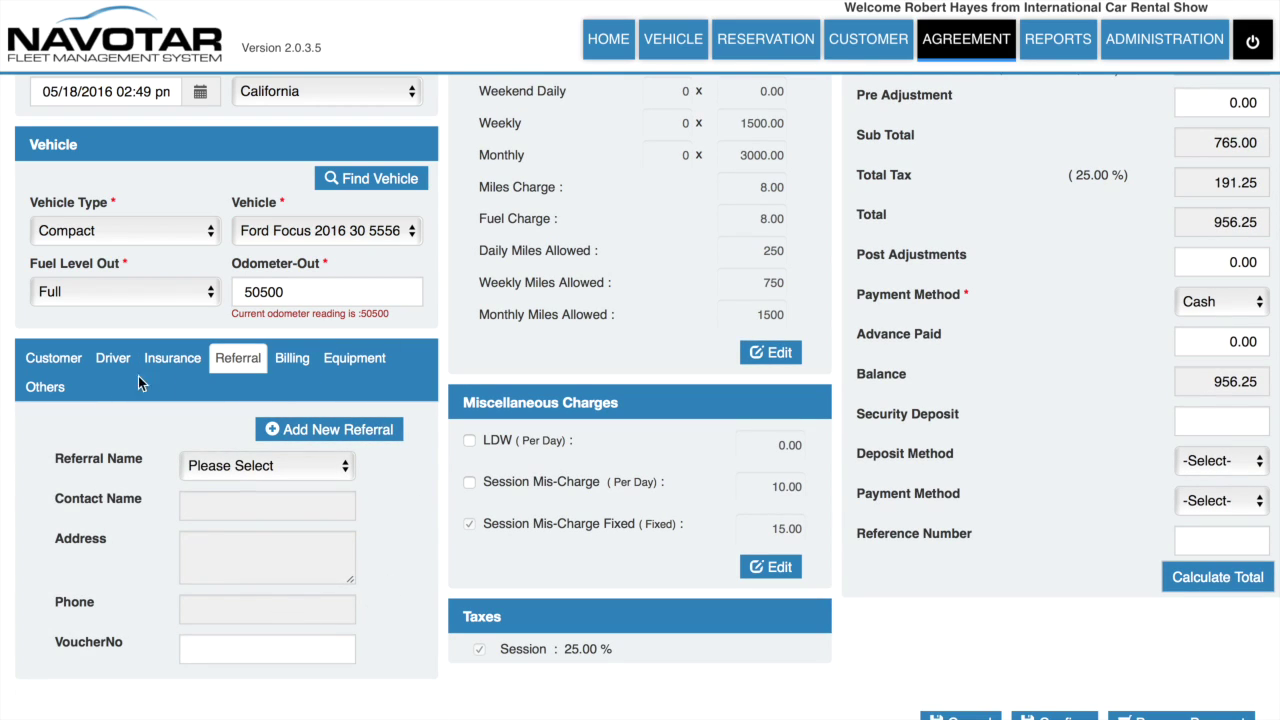
left_click(293, 358)
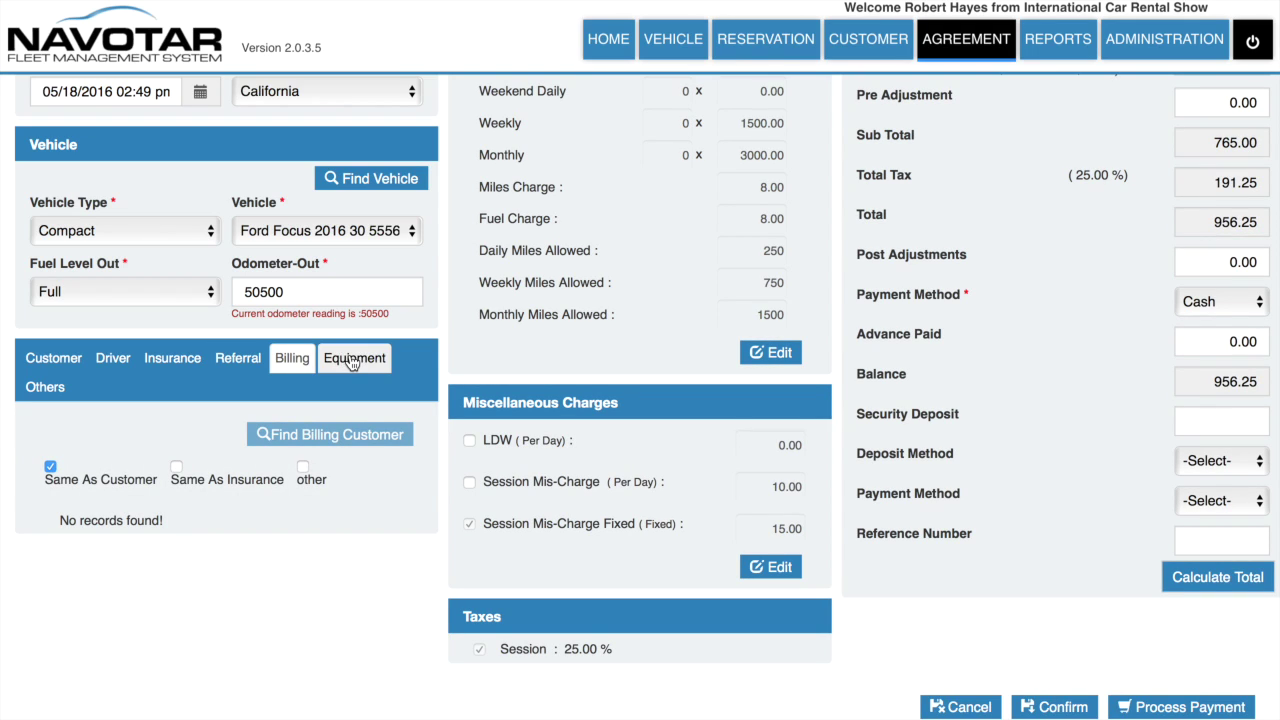
left_click(351, 360)
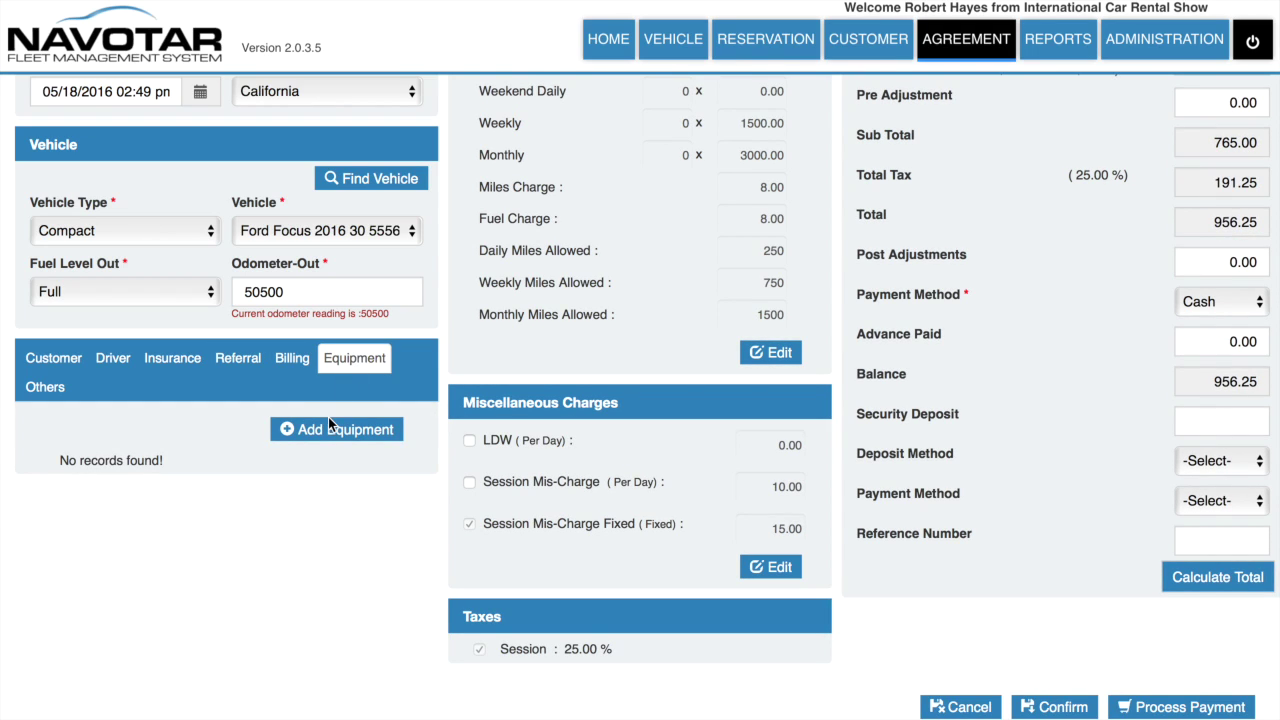
left_click(58, 388)
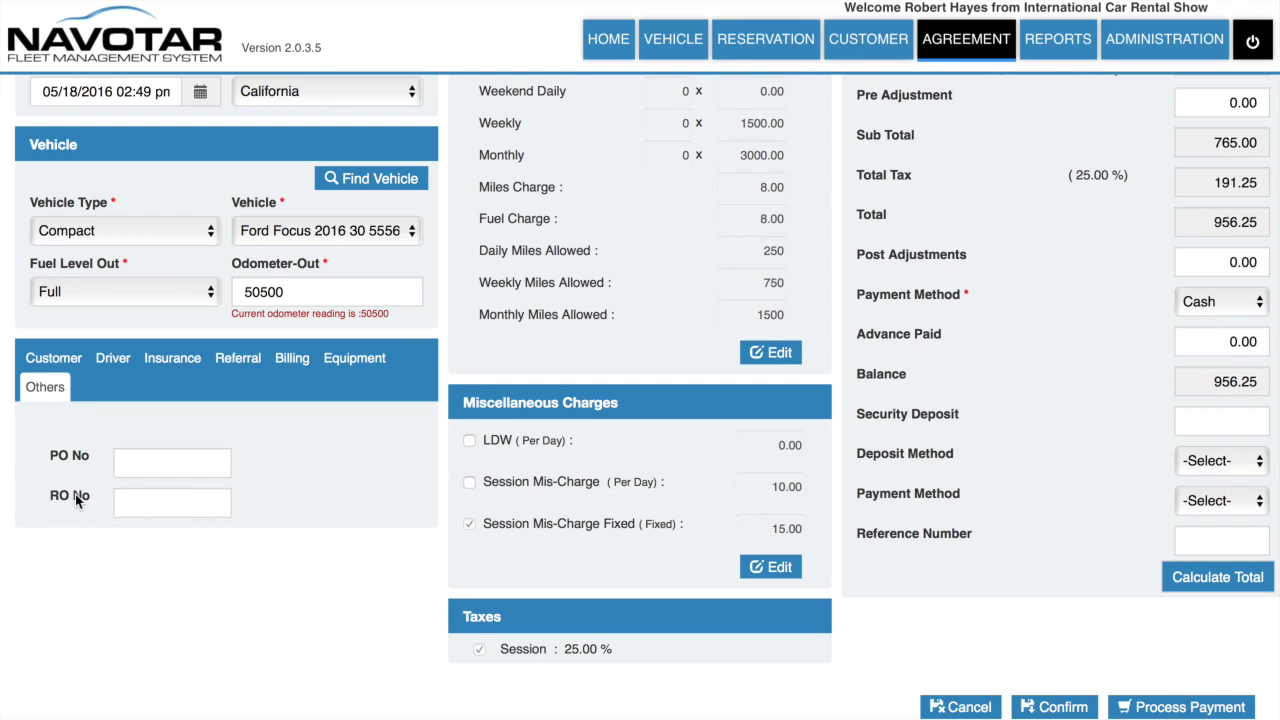
scroll(330, 284, "up", 3)
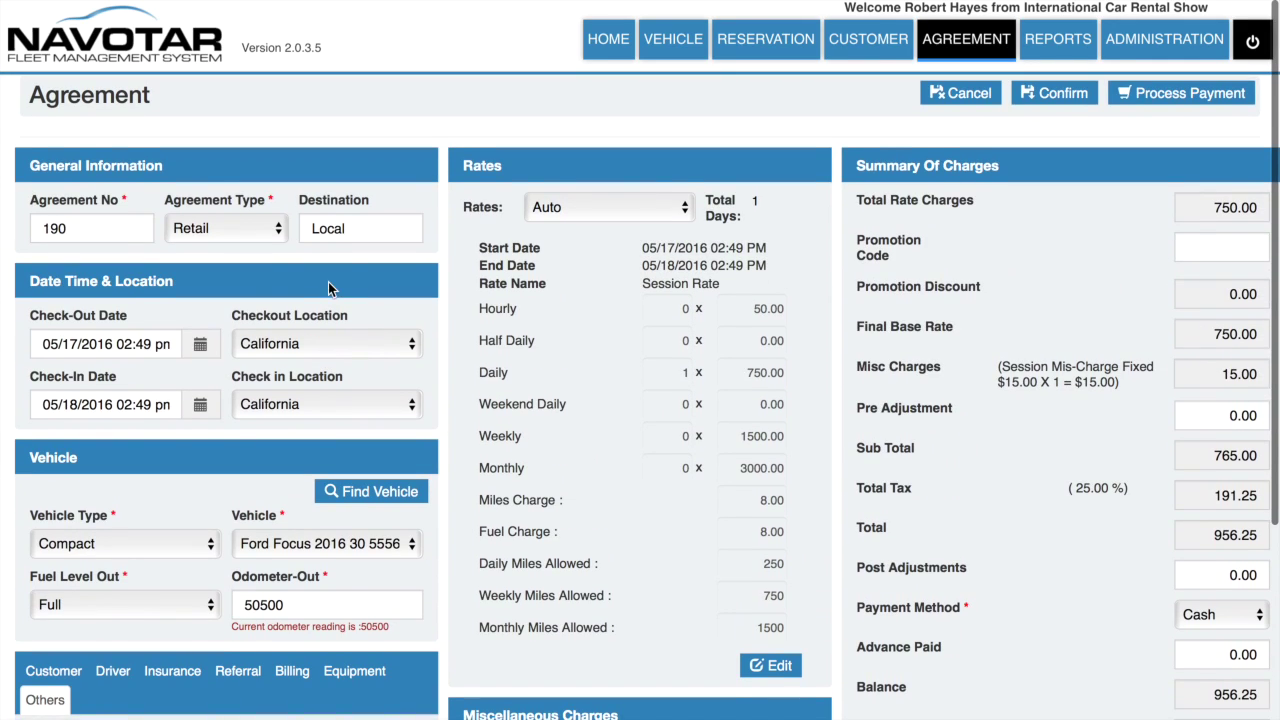
Step: Keep the Auto rate plan and save the rates at 1 day for 750.00, then review the charges
left_click(594, 206)
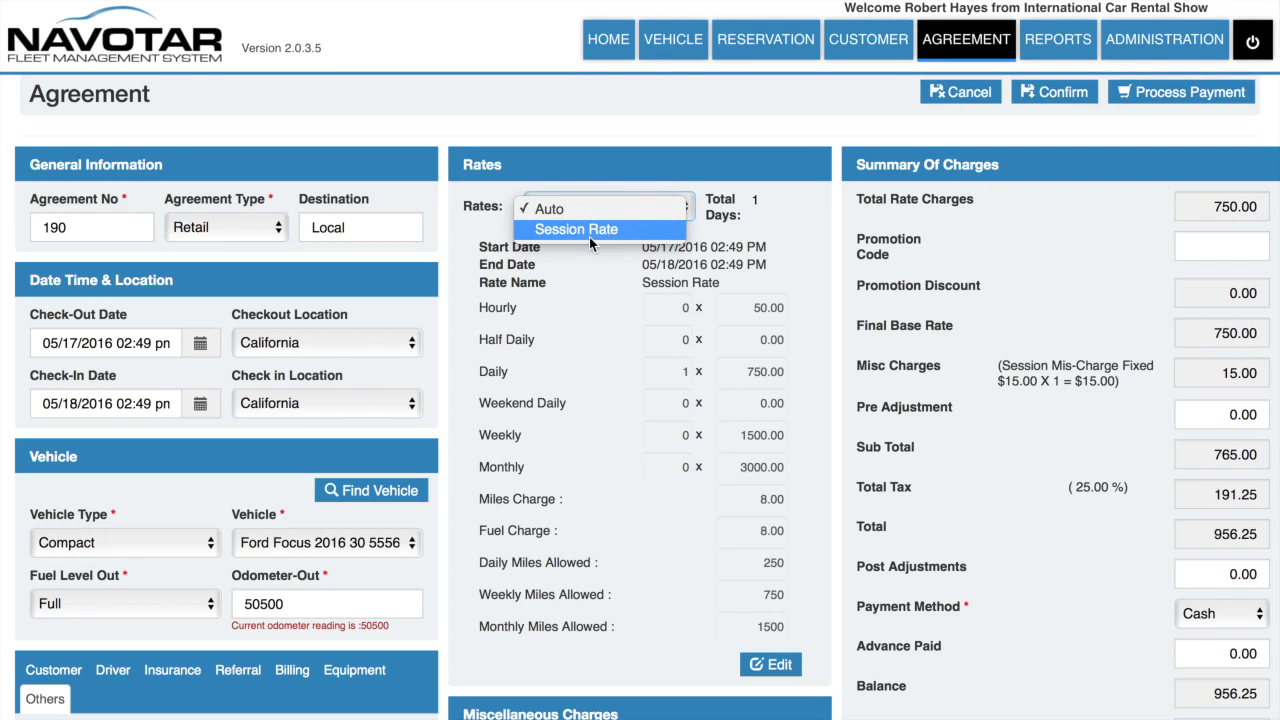
left_click(585, 208)
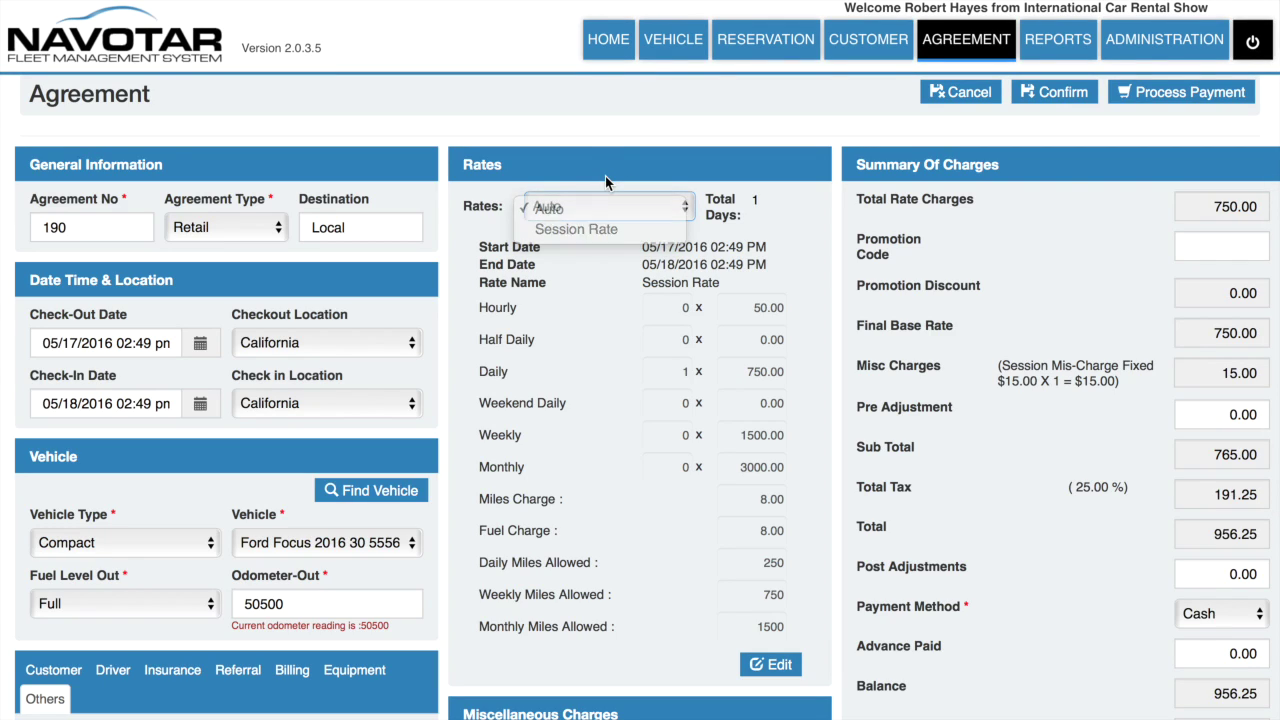
left_click(772, 665)
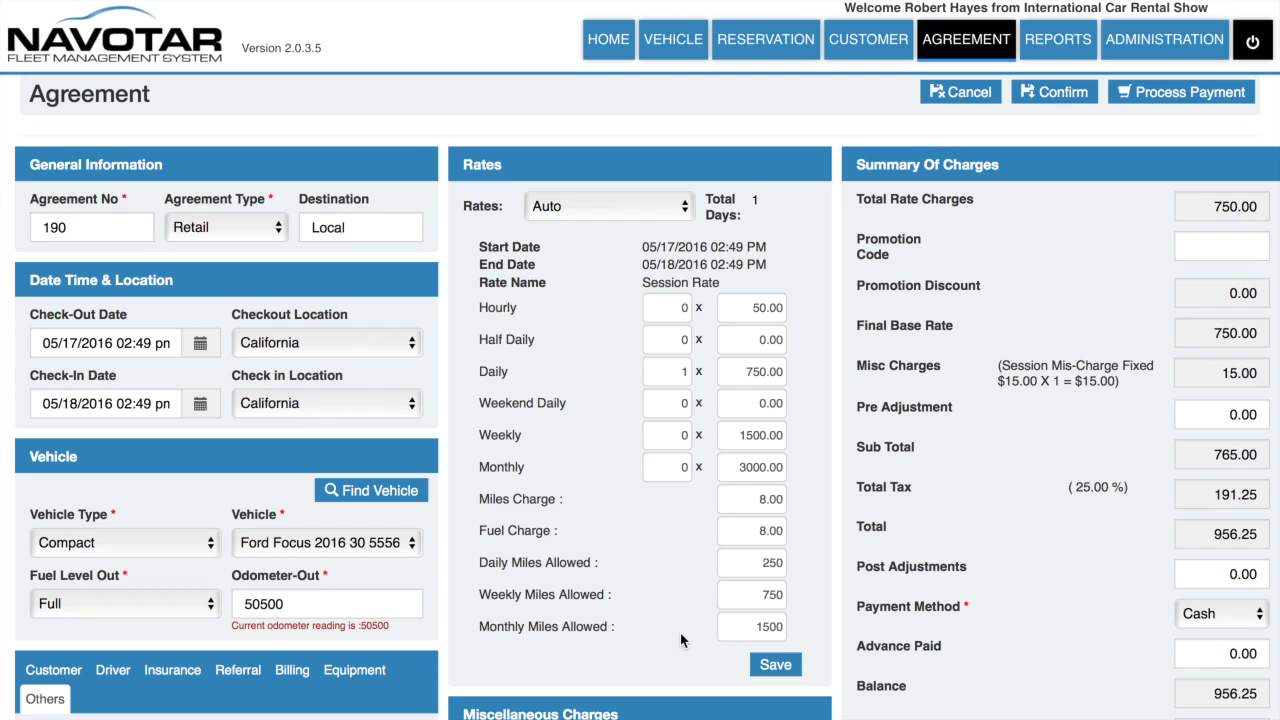
left_click(775, 665)
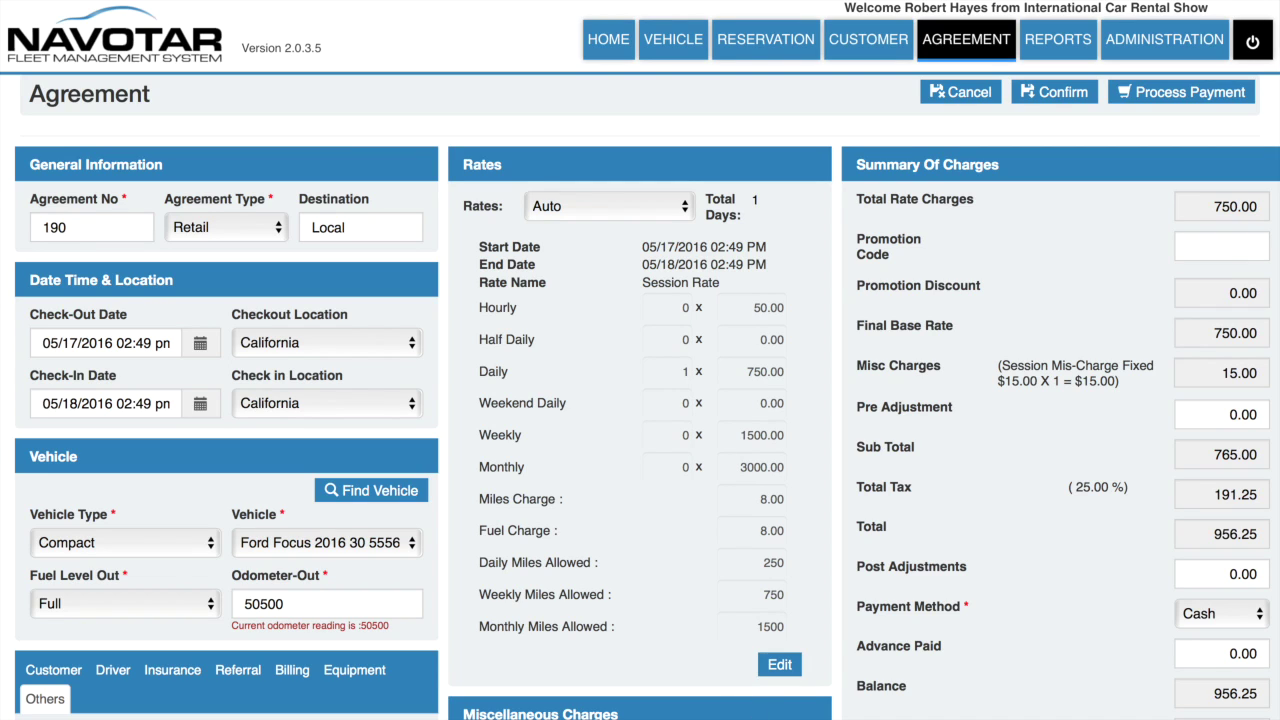
scroll(747, 627, "down", 5)
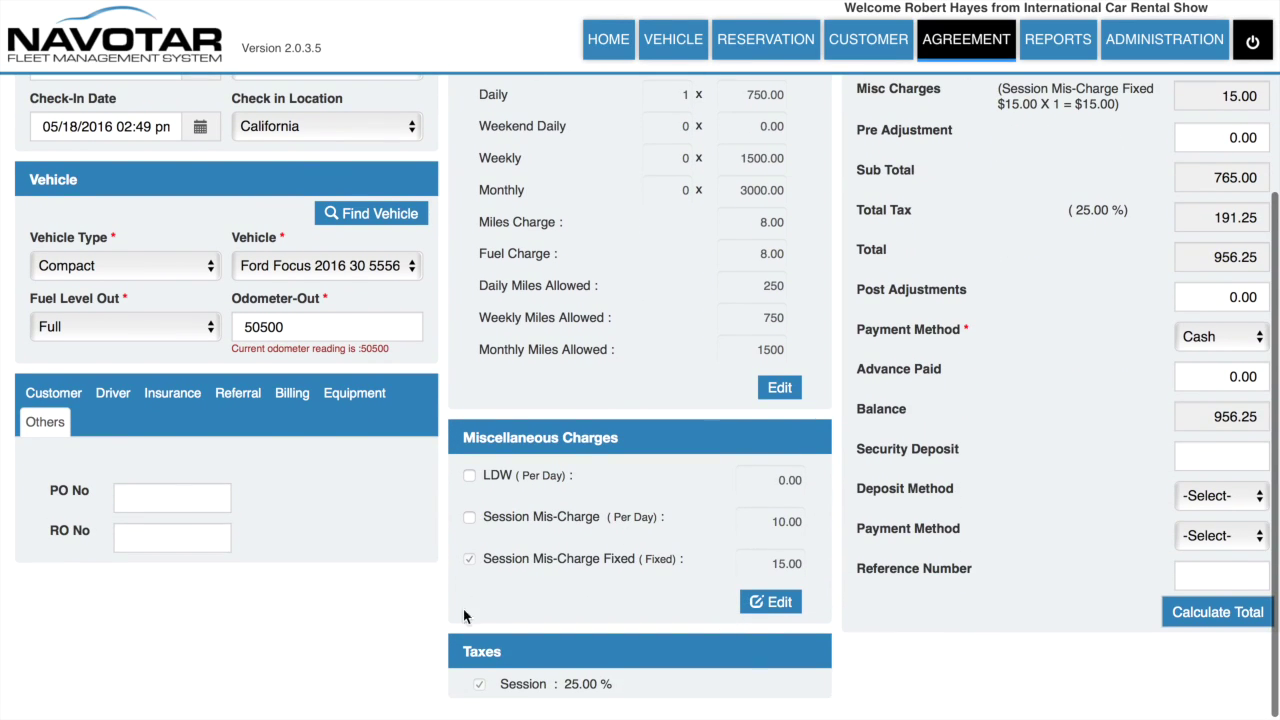
scroll(615, 646, "down", 1)
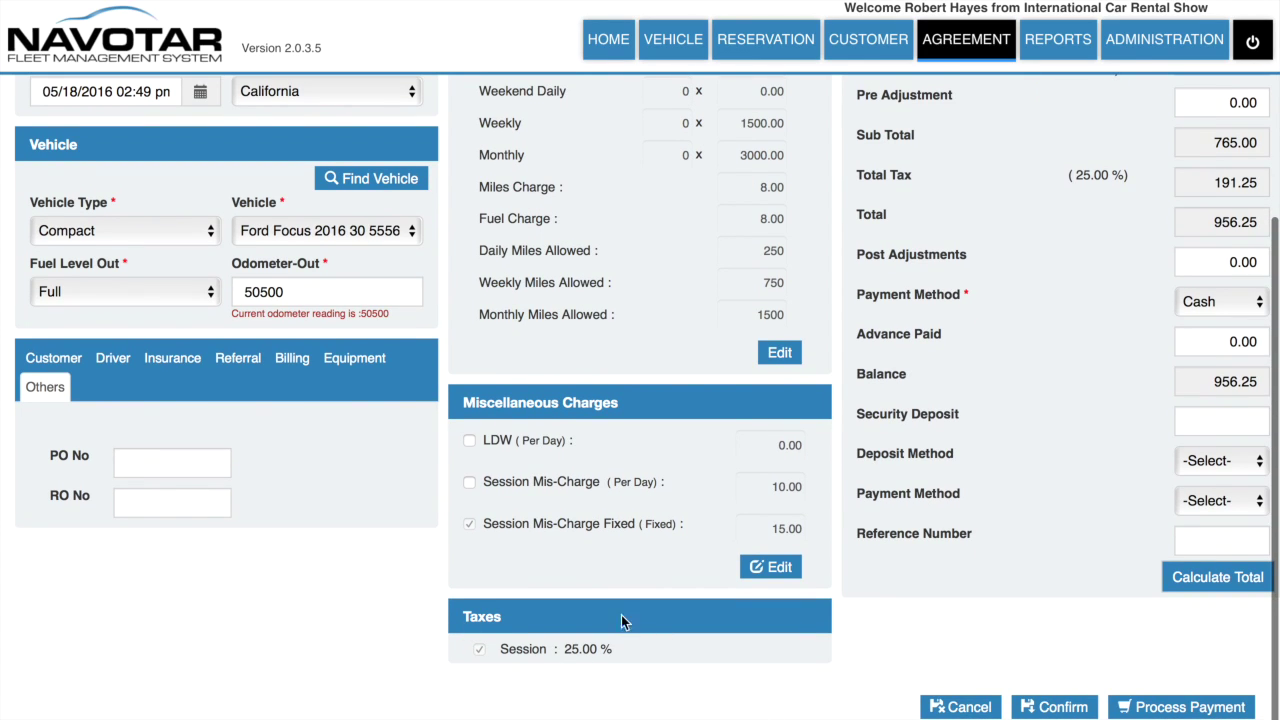
scroll(1050, 155, "up", 6)
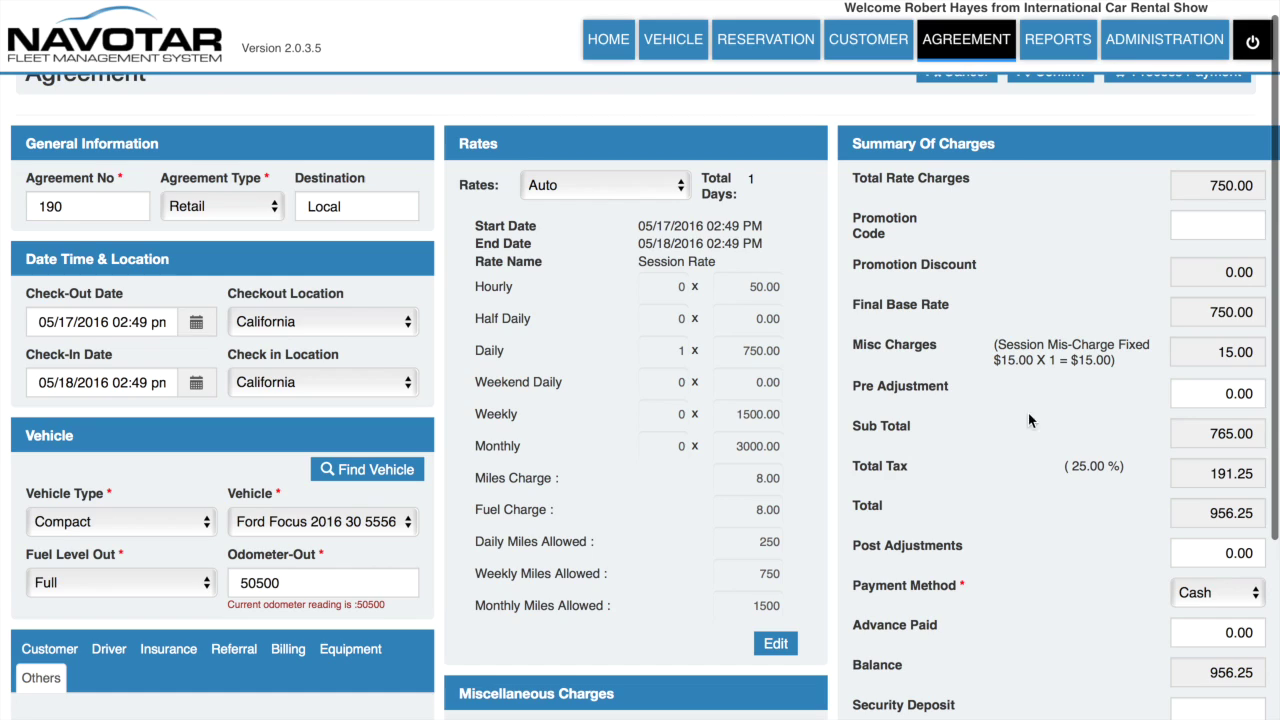
scroll(1007, 528, "down", 5)
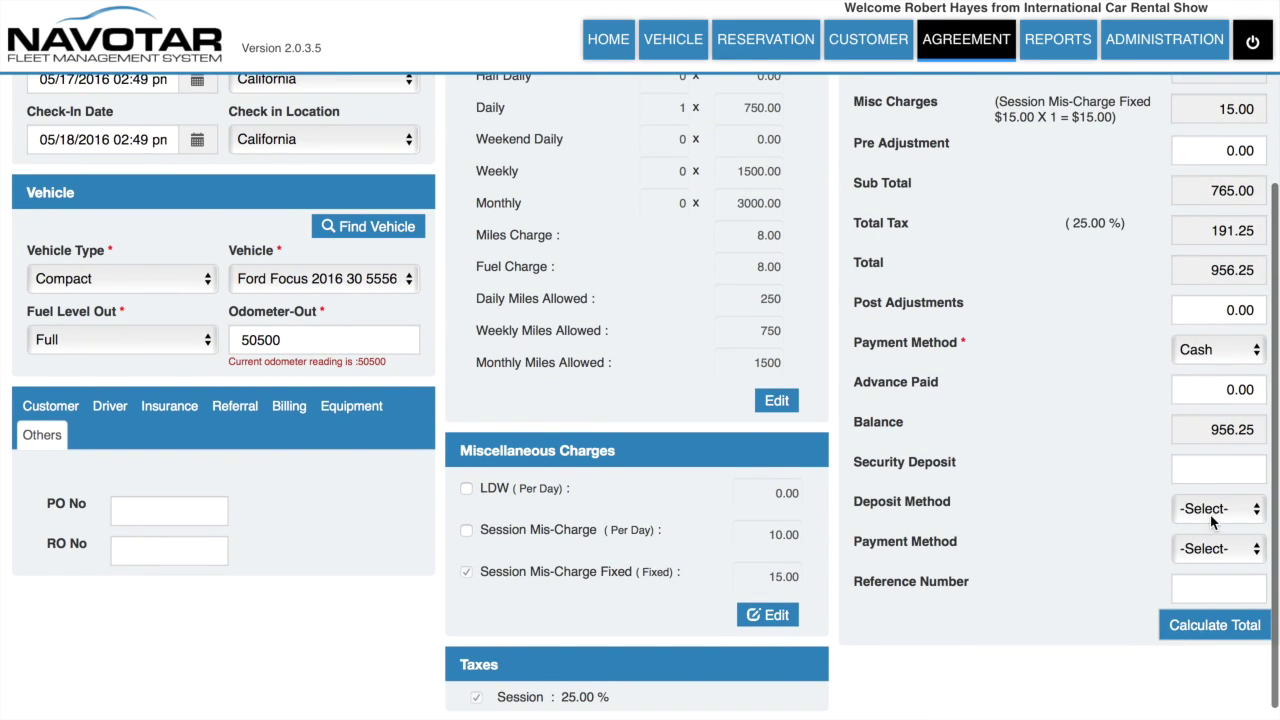
Step: Keep Cash as payment method, choose the Deposit method paid in Cash, and recalculate totals
left_click(1243, 347)
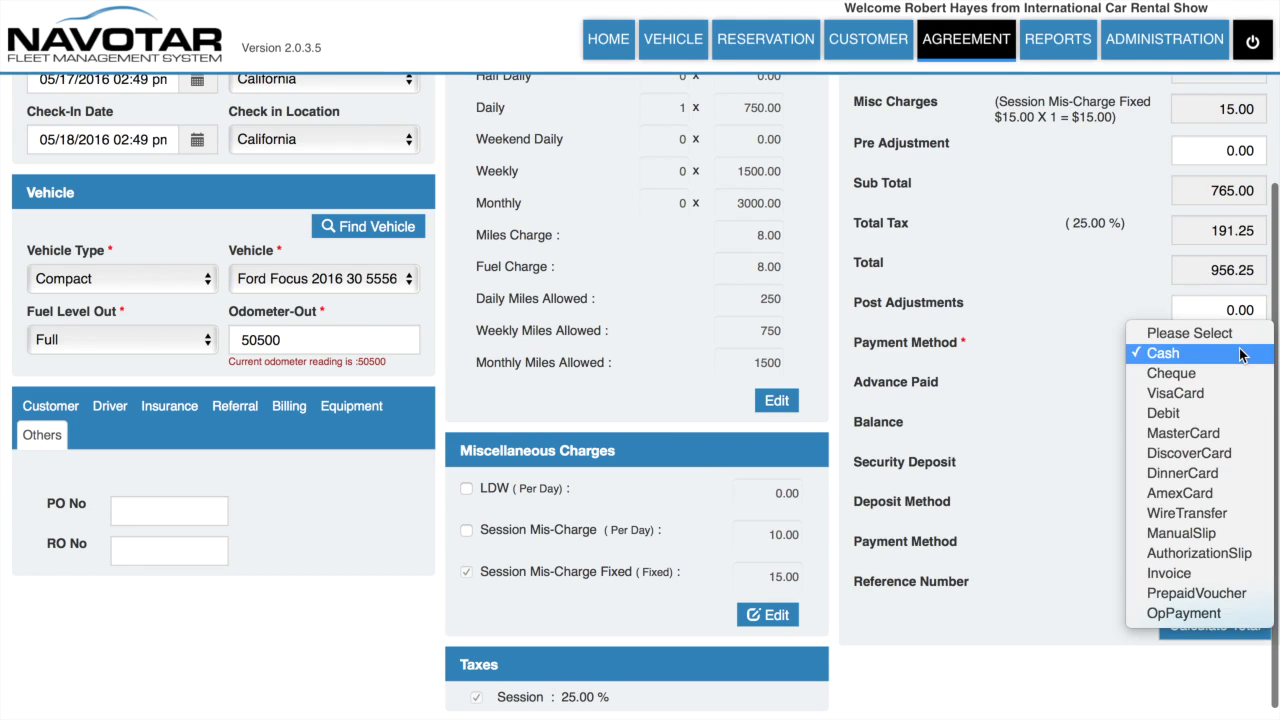
left_click(1238, 355)
left_click(1206, 511)
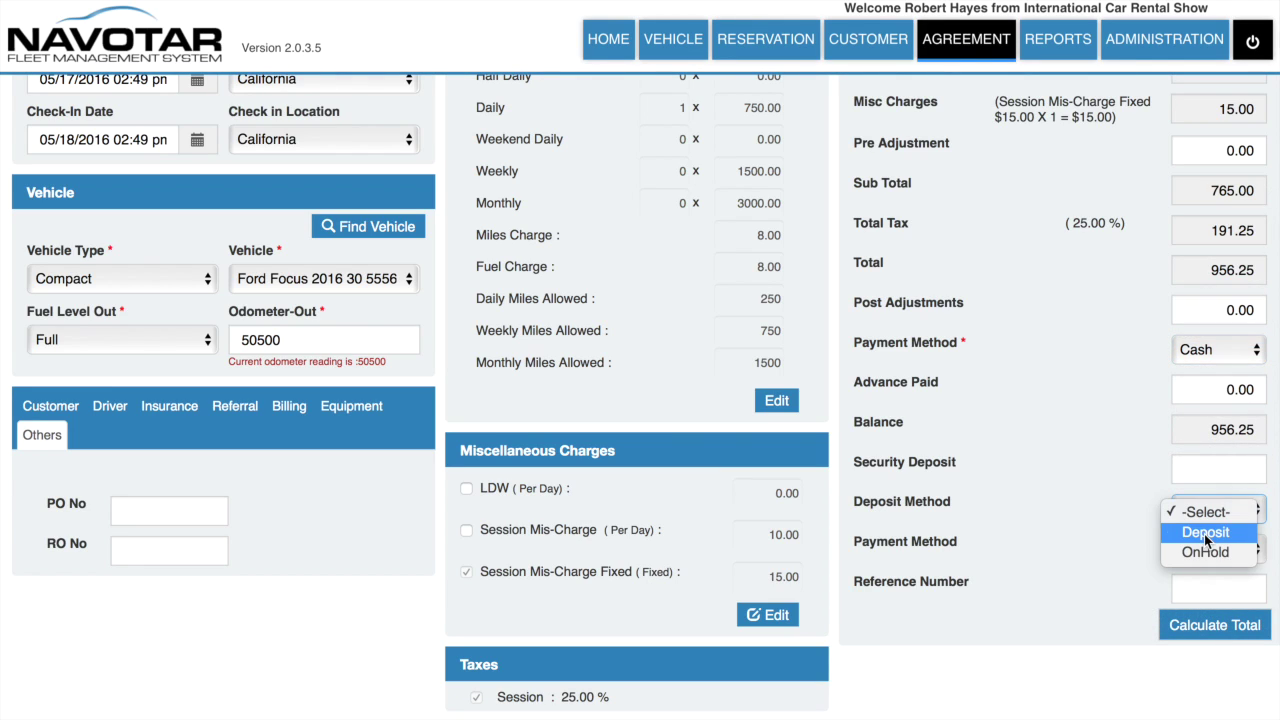
left_click(1204, 534)
left_click(1204, 550)
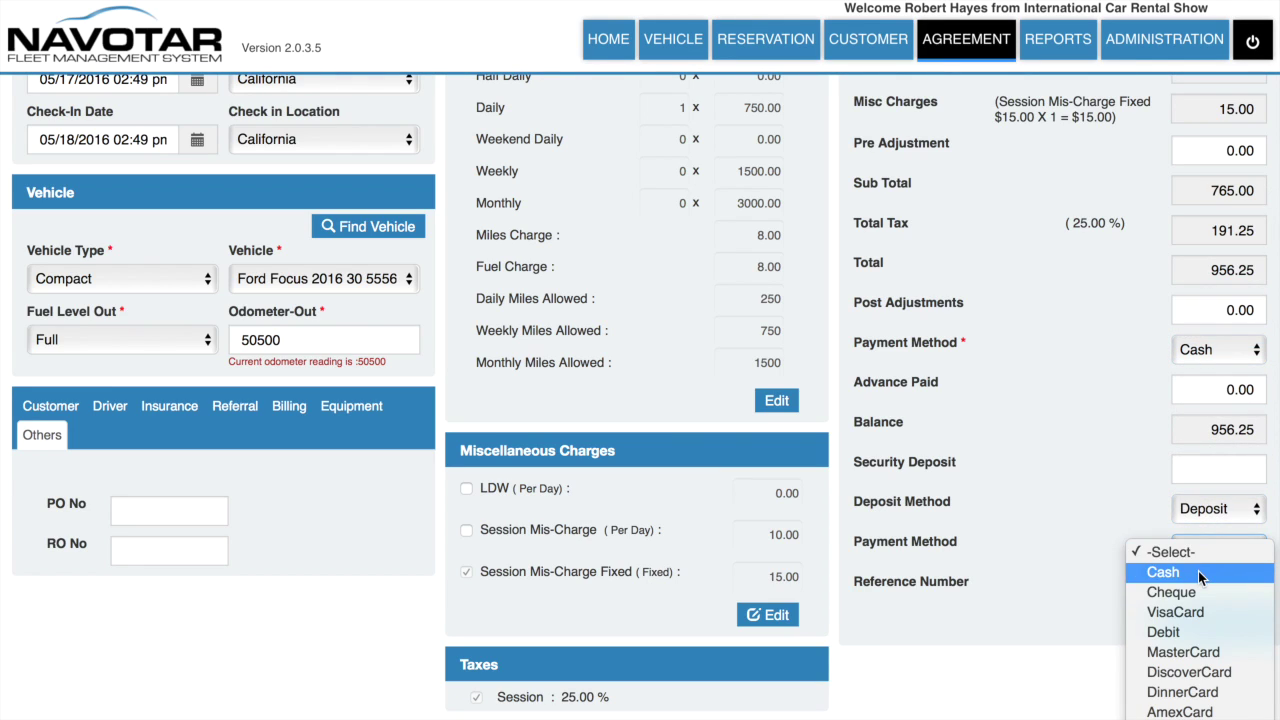
left_click(1198, 571)
left_click(1181, 627)
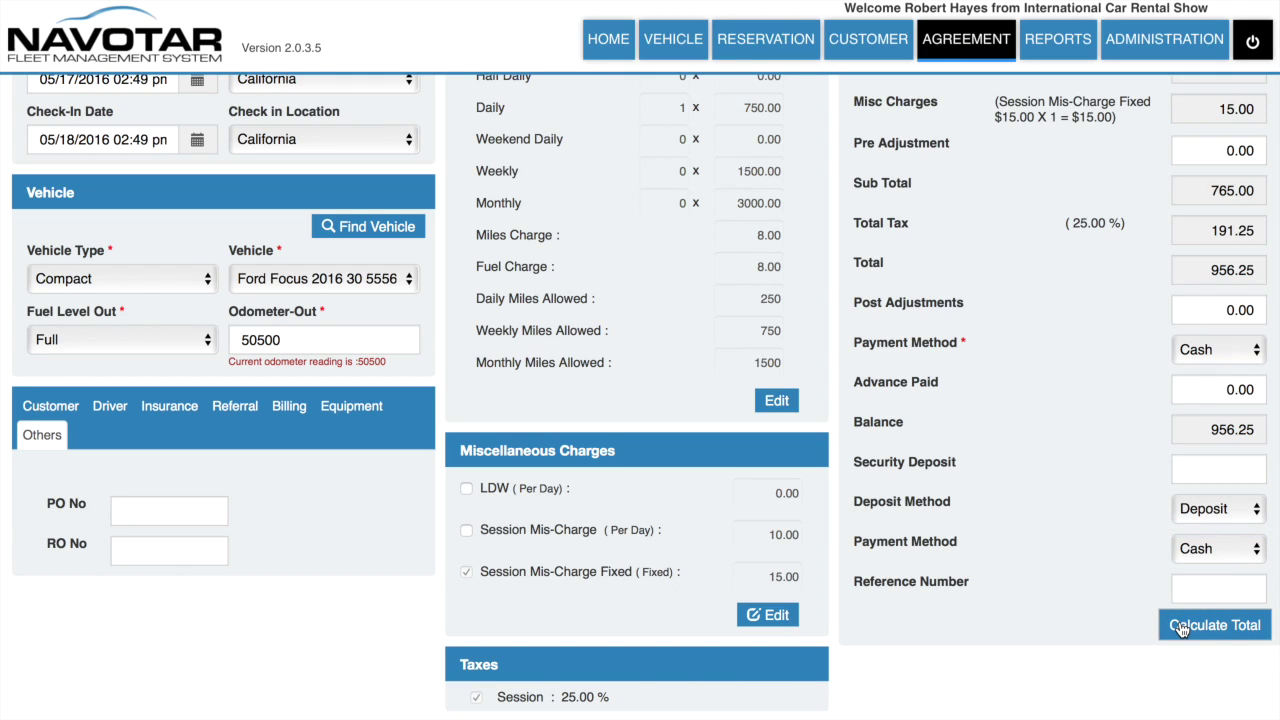
Step: Enter the 100.00 security deposit, recalculate totals, and confirm agreement 190
left_click(1213, 467)
type("10")
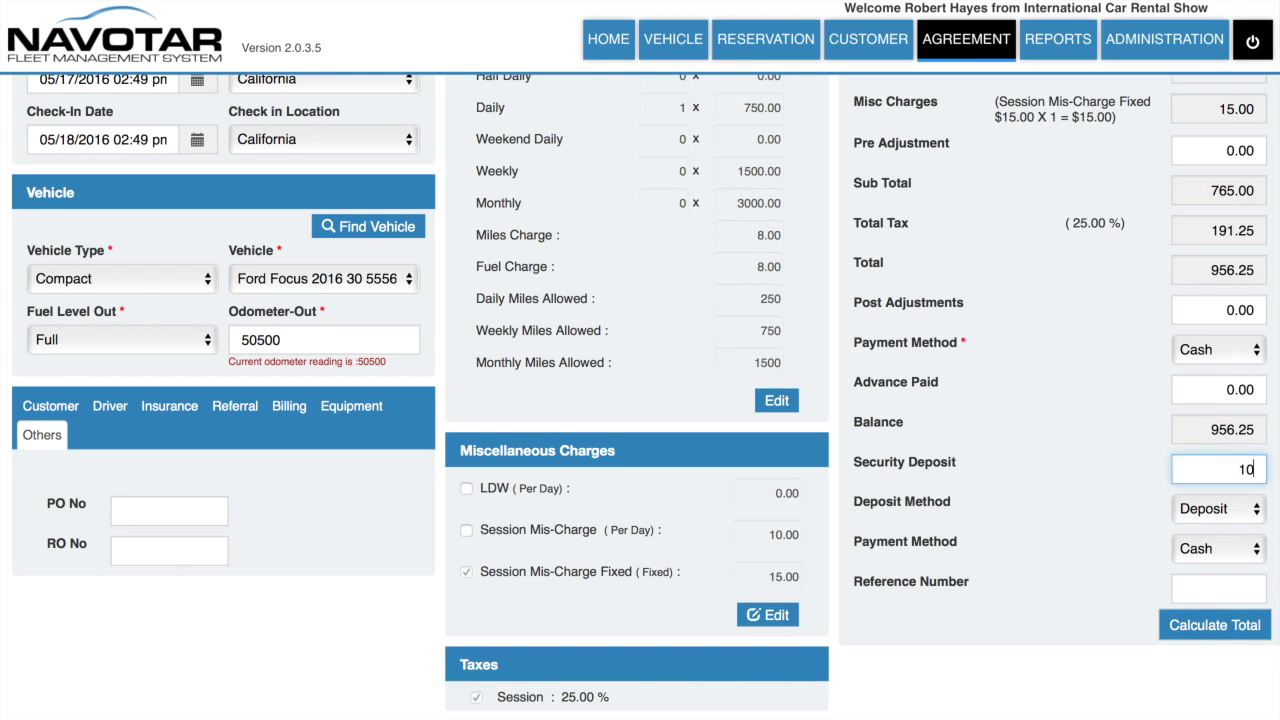
left_click(1200, 625)
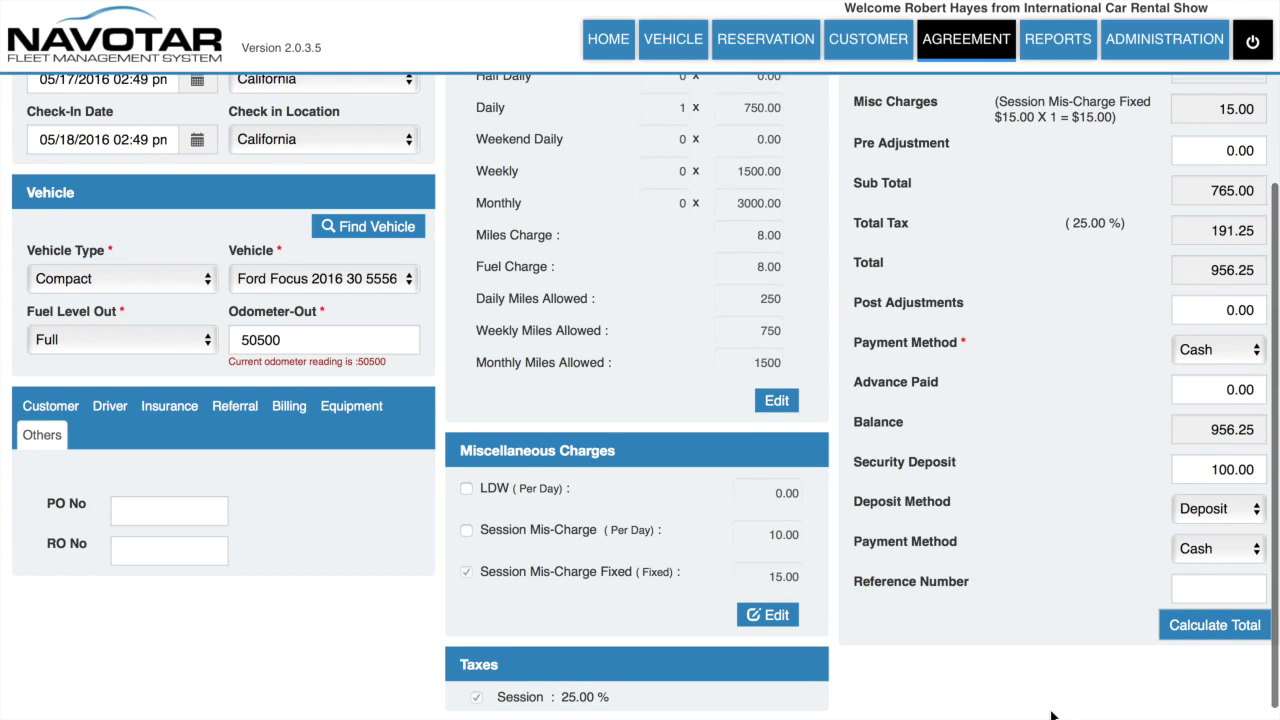
scroll(1057, 650, "down", 1)
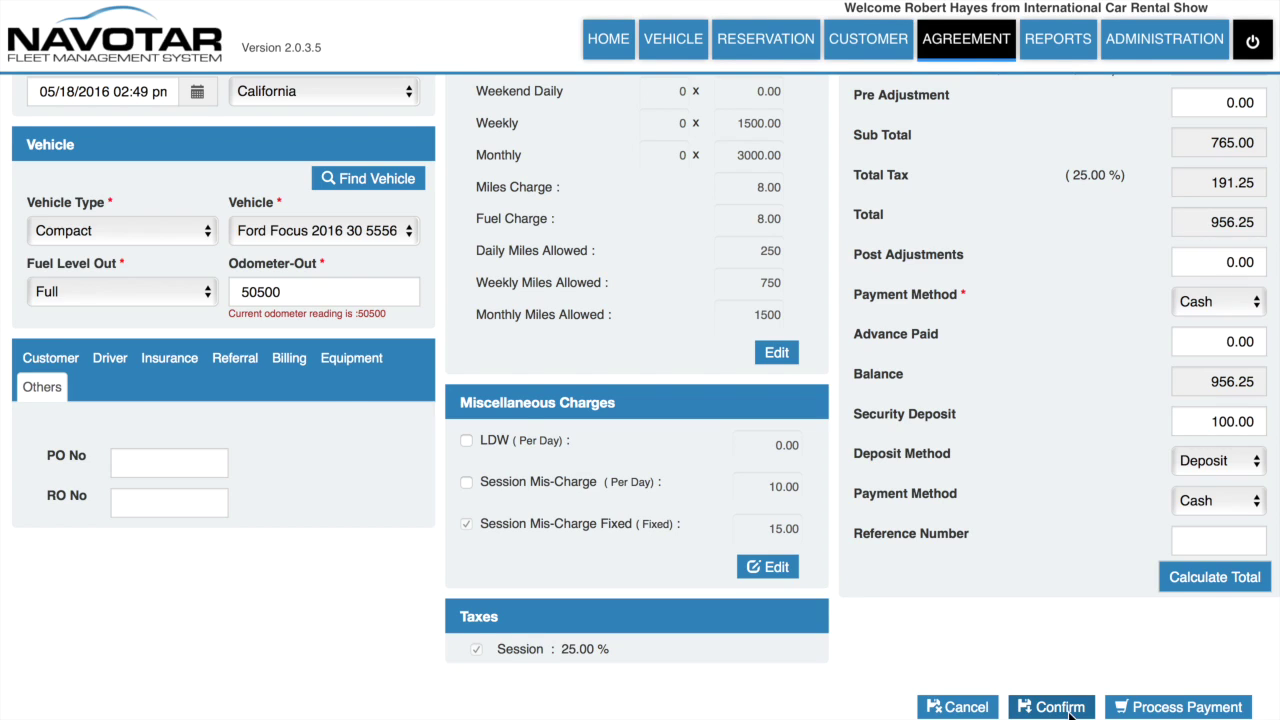
left_click(1060, 707)
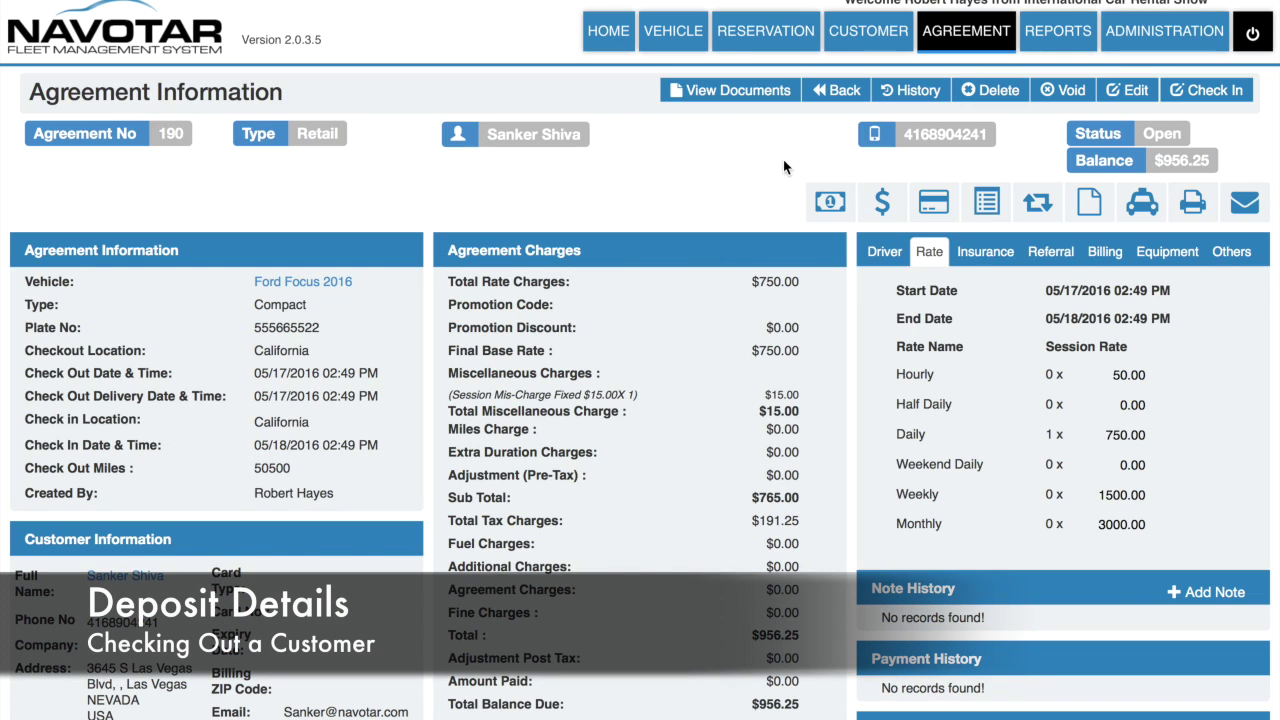
left_click(828, 201)
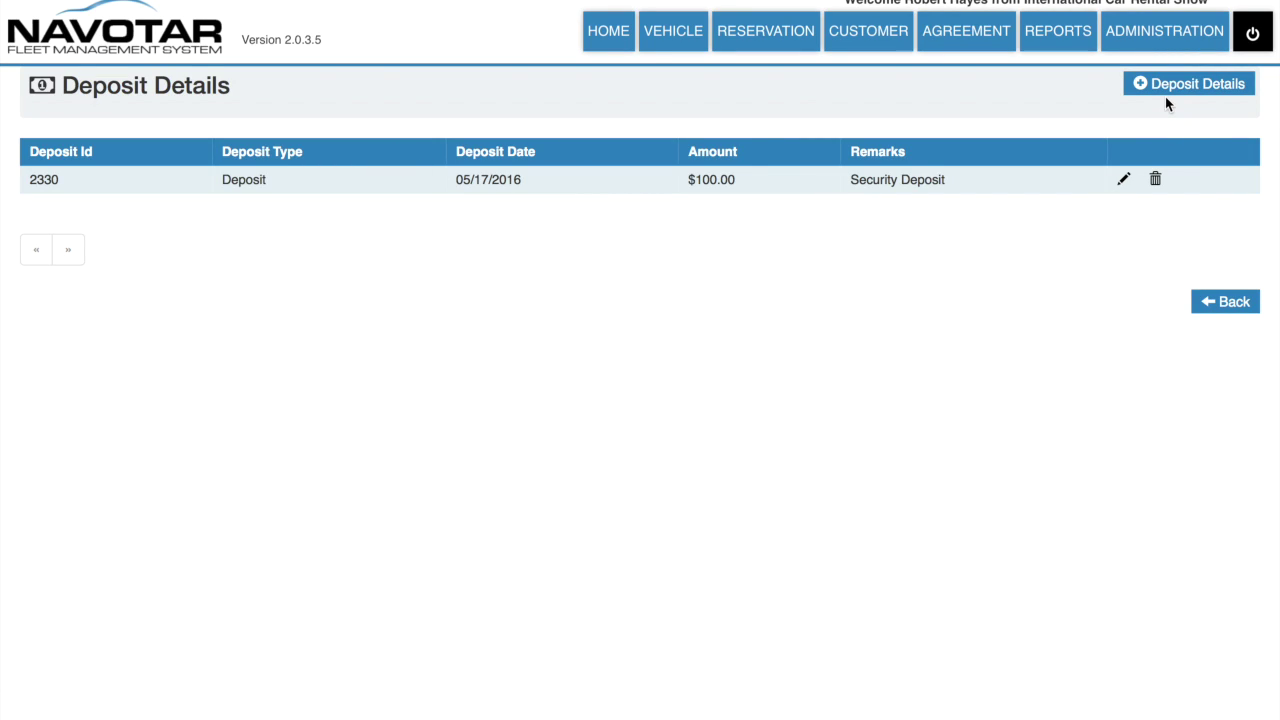
left_click(1170, 89)
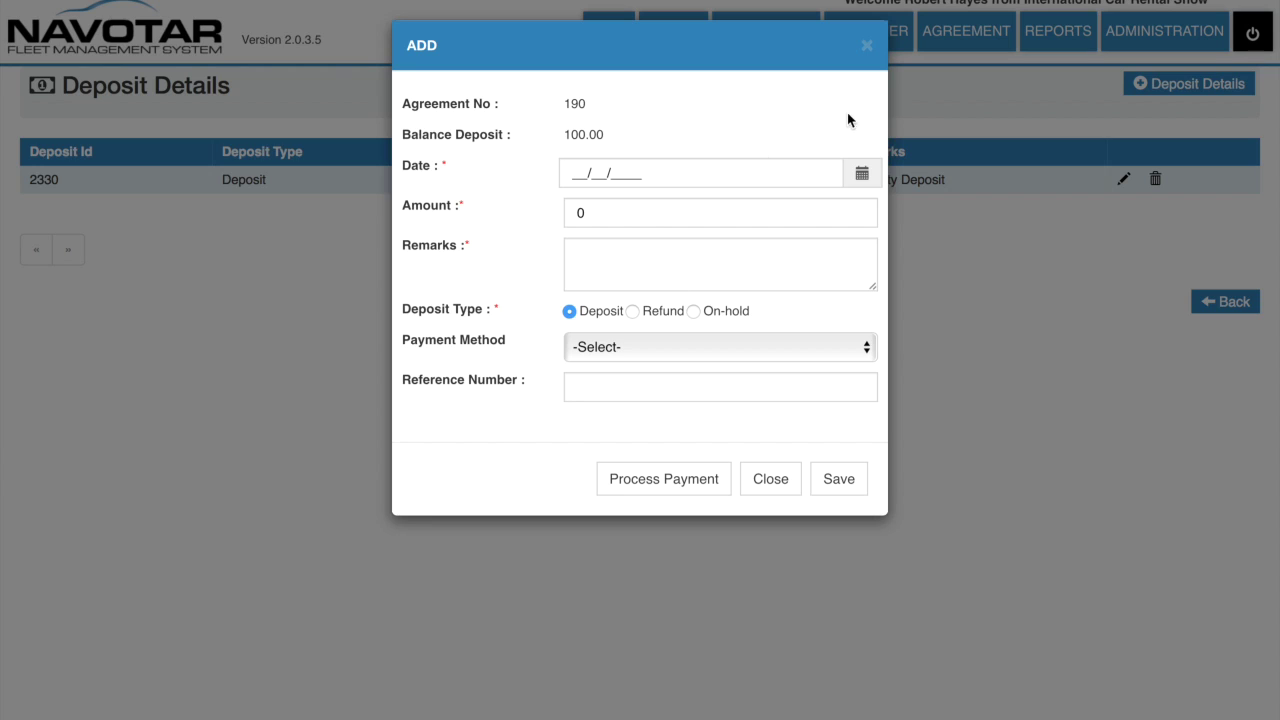
left_click(867, 50)
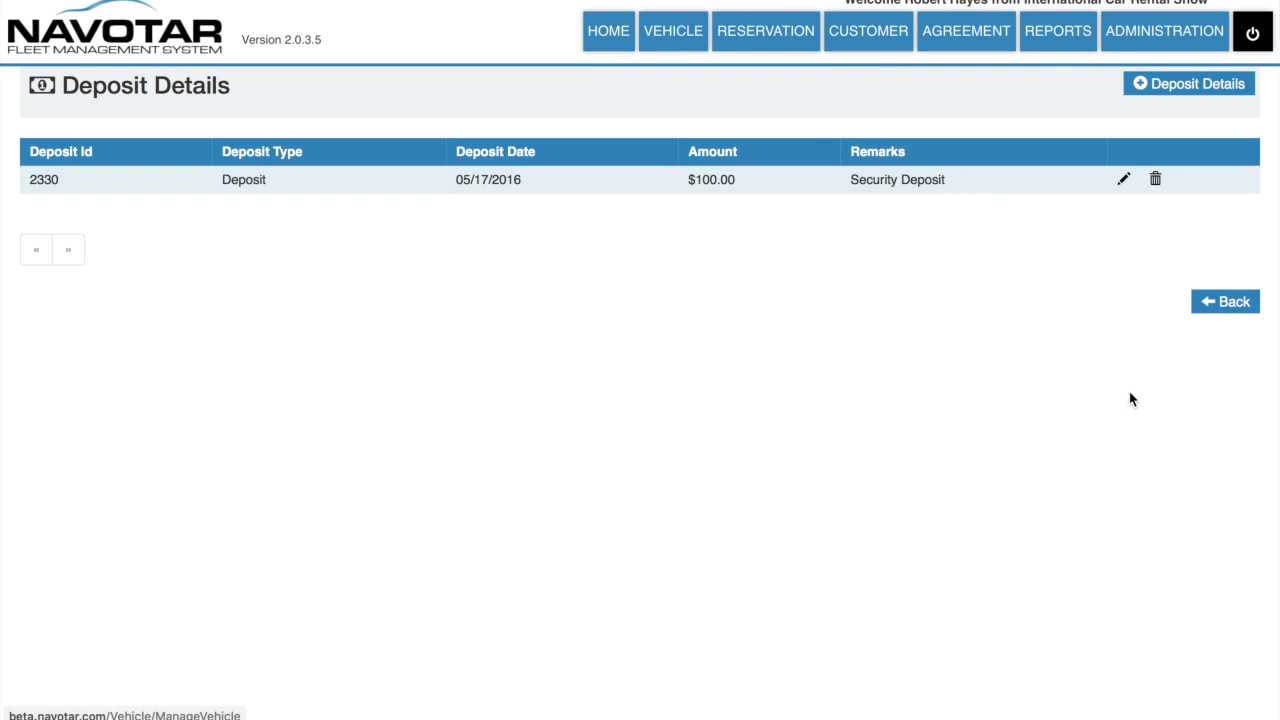
left_click(1245, 316)
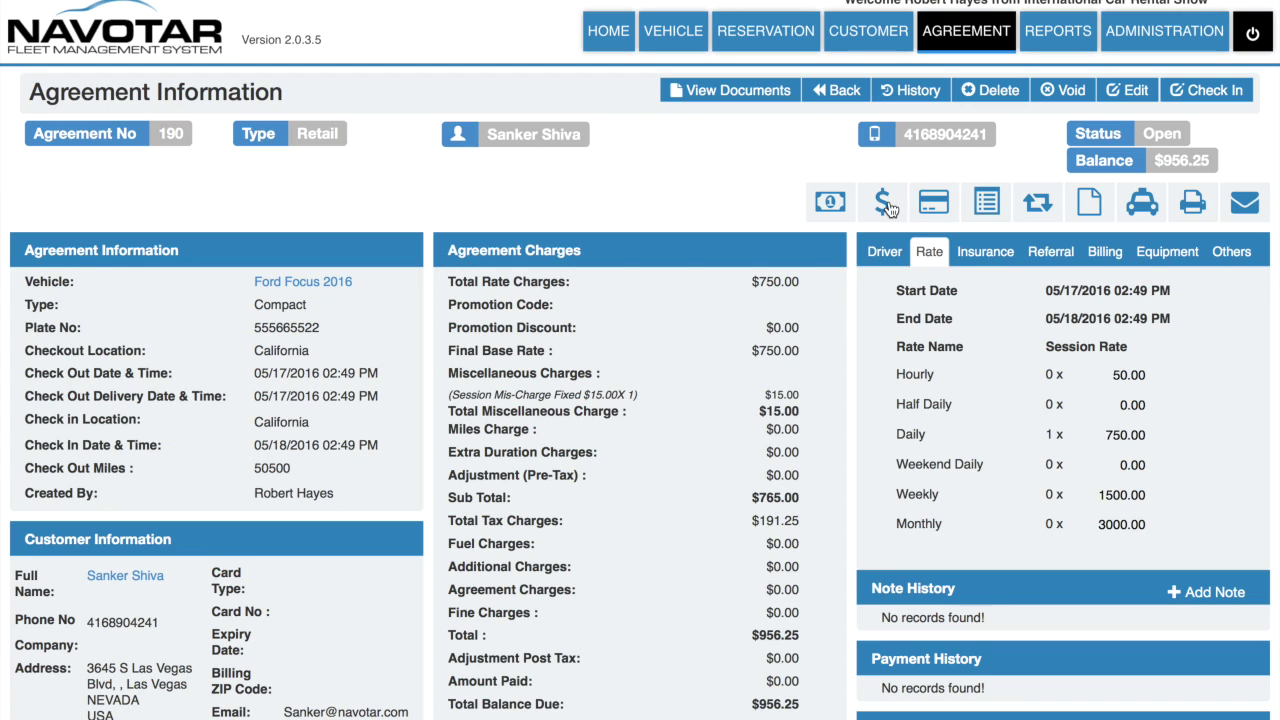
Step: Preview the new agreement charge form without saving and return to the agreement page
left_click(889, 205)
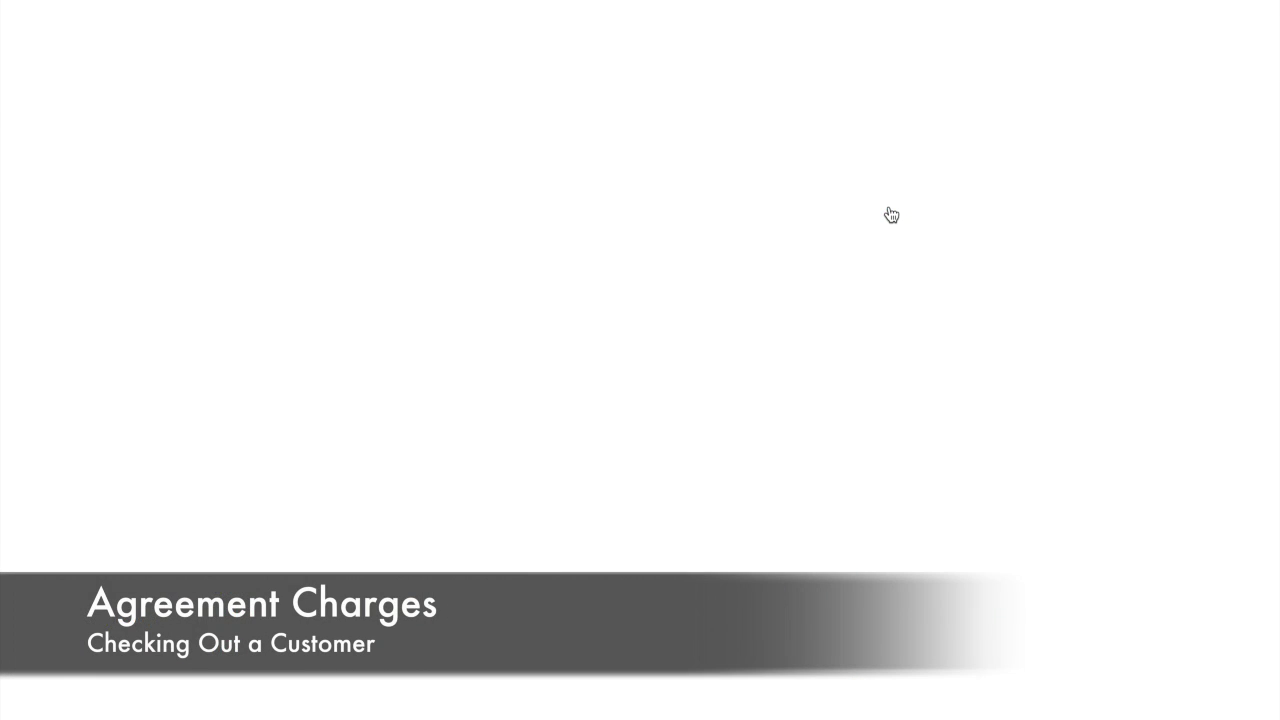
left_click(1141, 86)
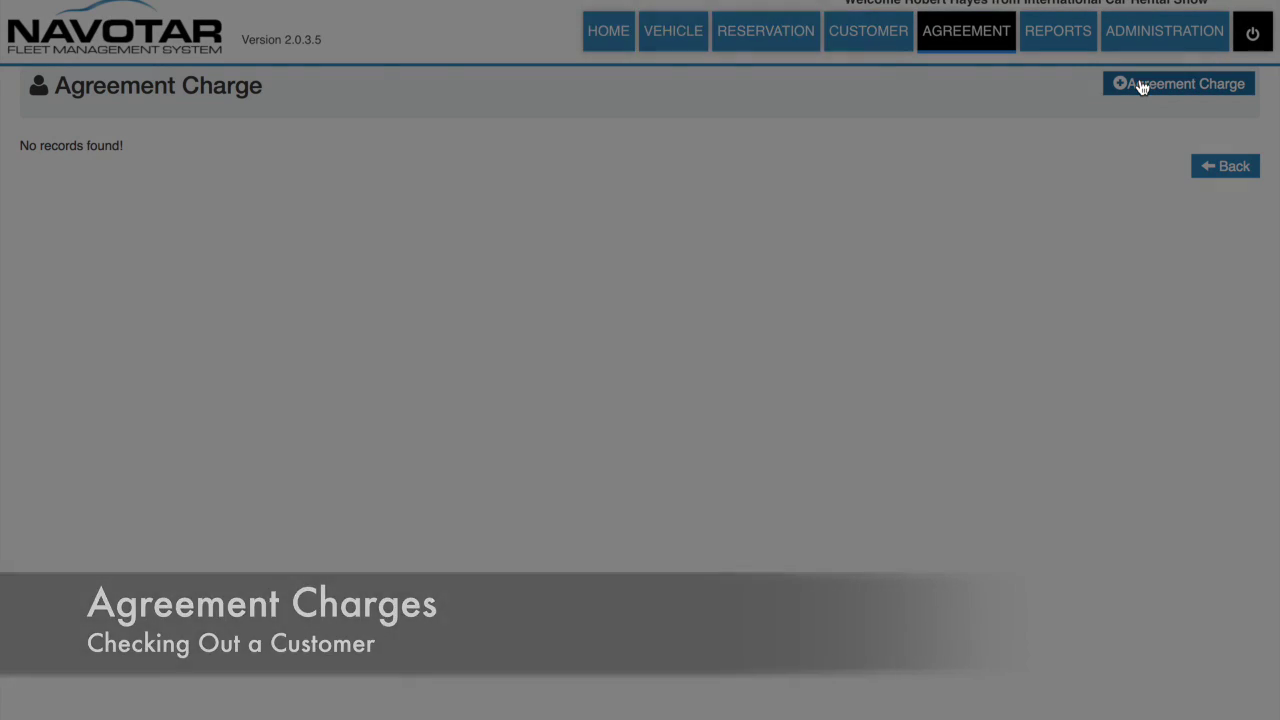
left_click(858, 44)
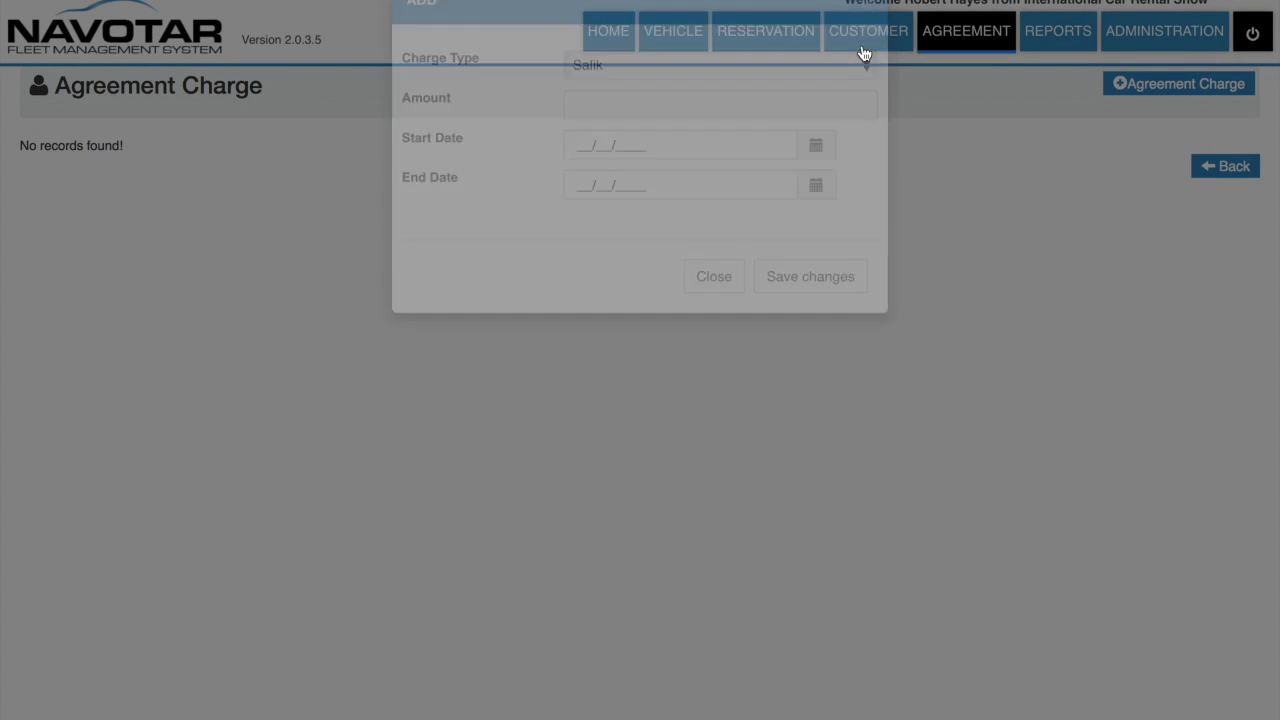
left_click(1231, 166)
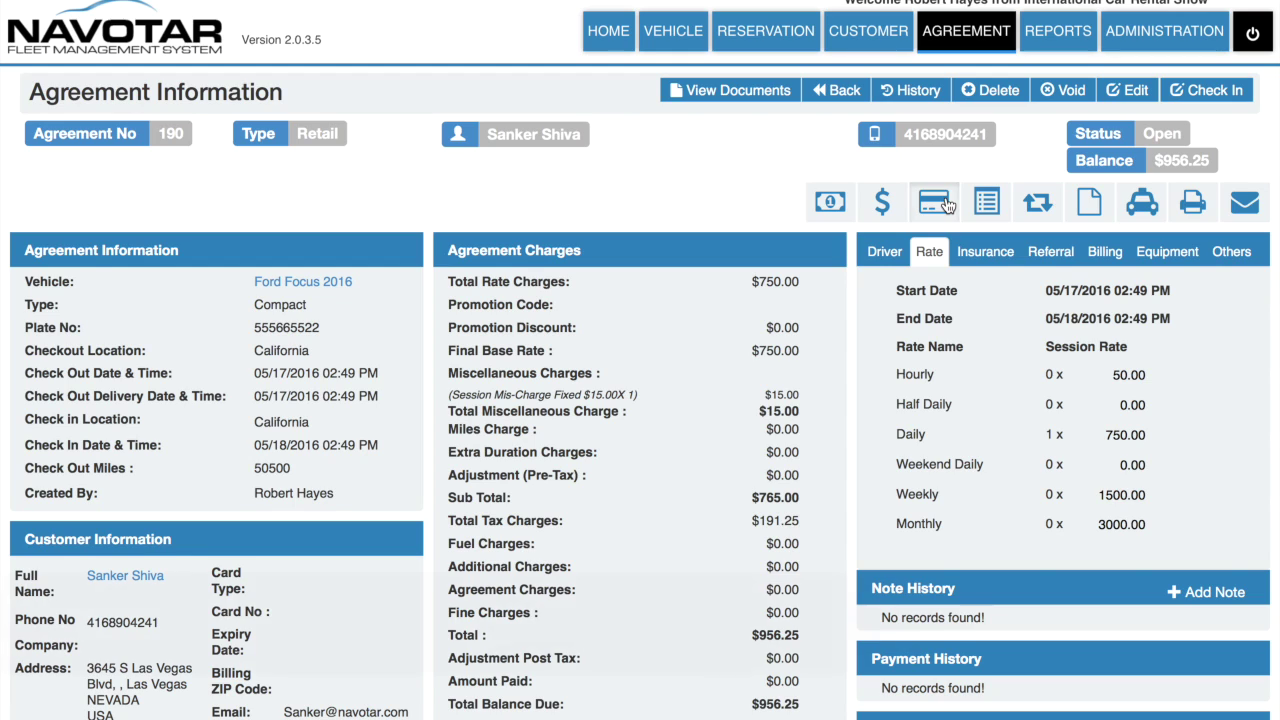
Step: Preview the new payment form without saving, then open agreement 190's invoice details
left_click(945, 196)
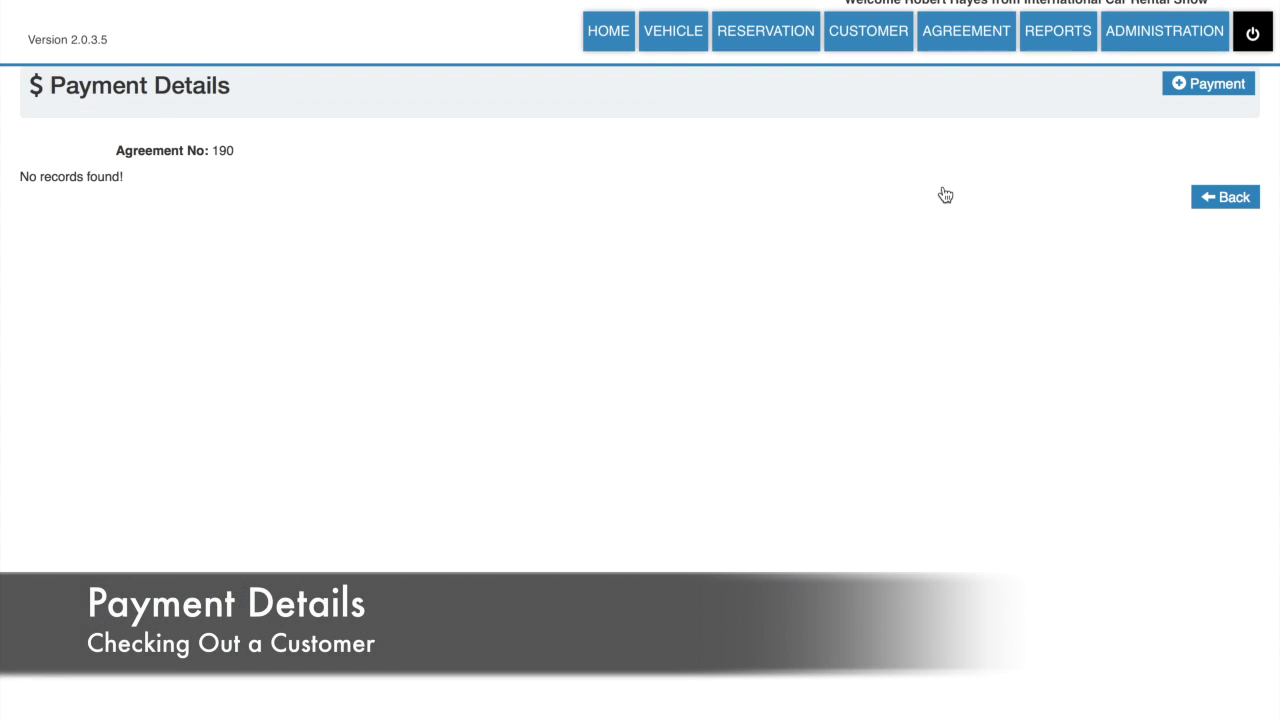
left_click(1172, 90)
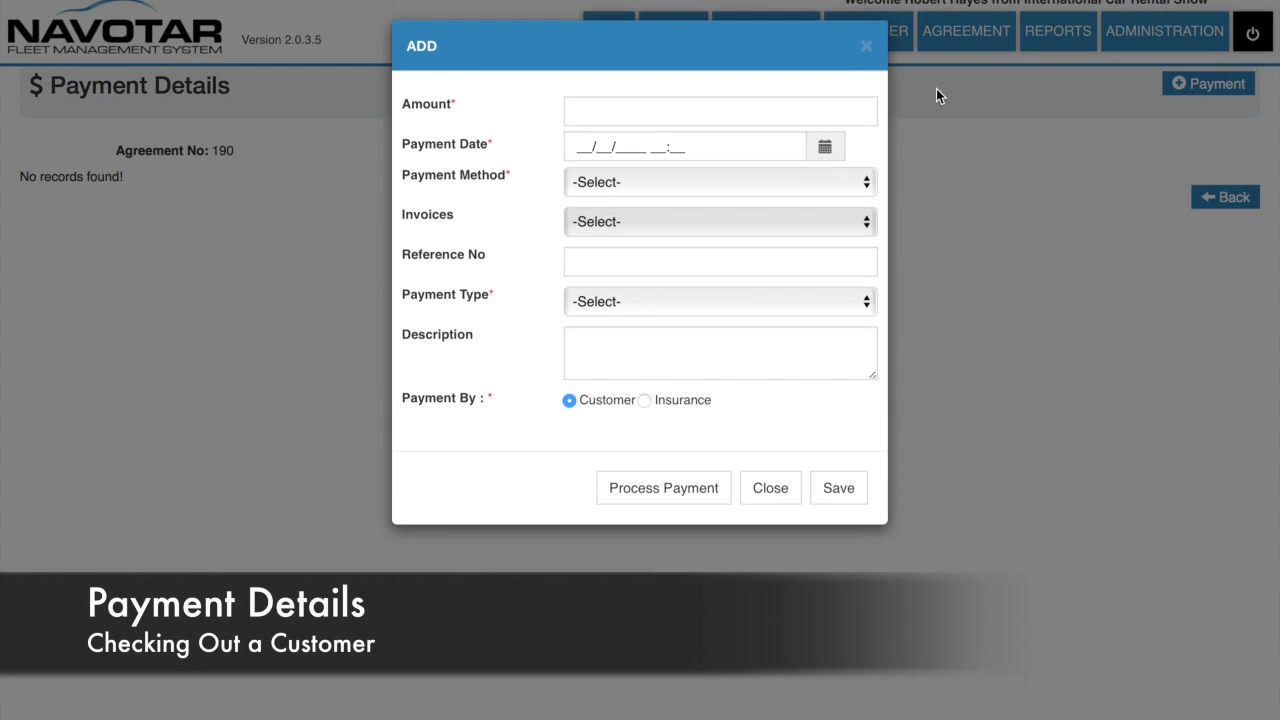
left_click(866, 46)
left_click(1225, 197)
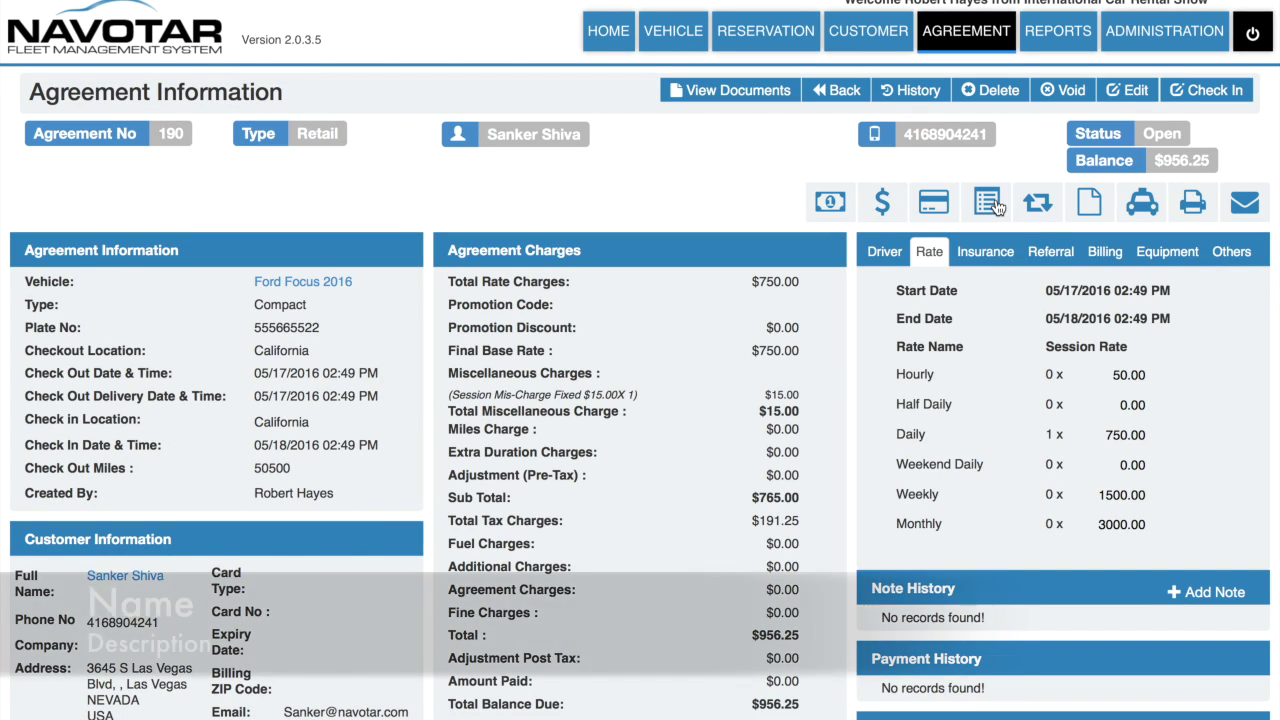
left_click(995, 203)
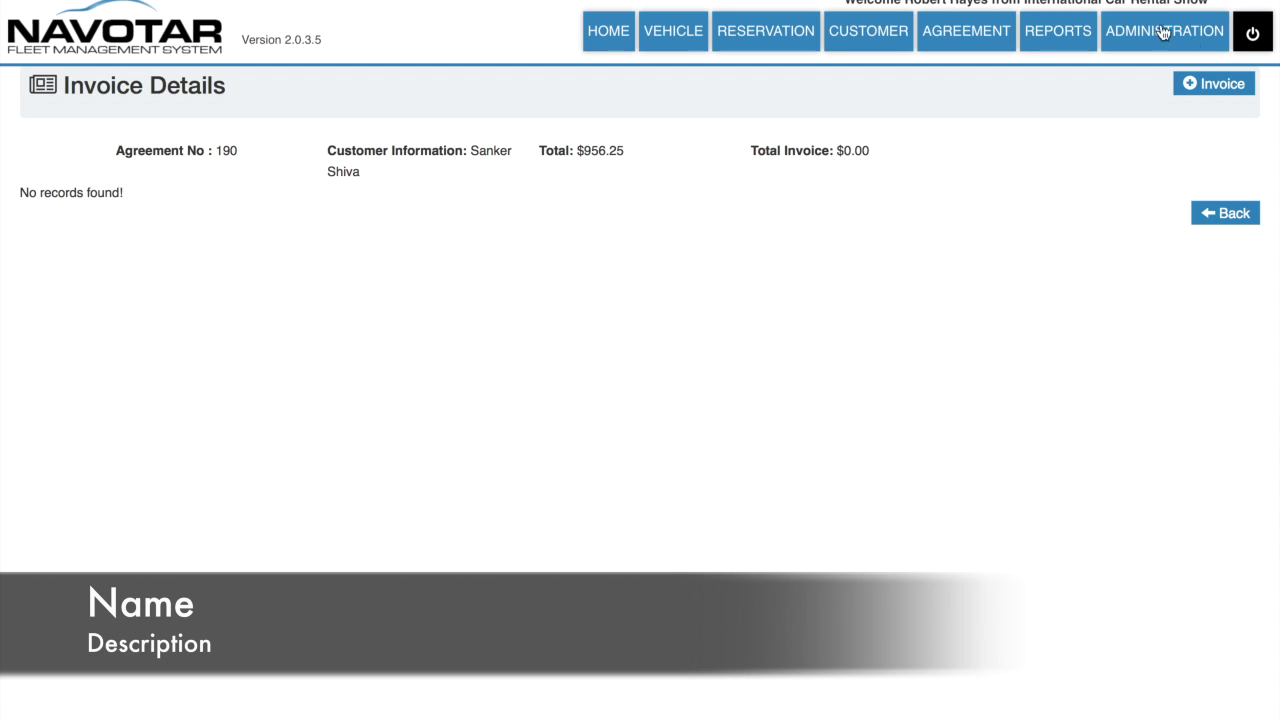
left_click(1218, 83)
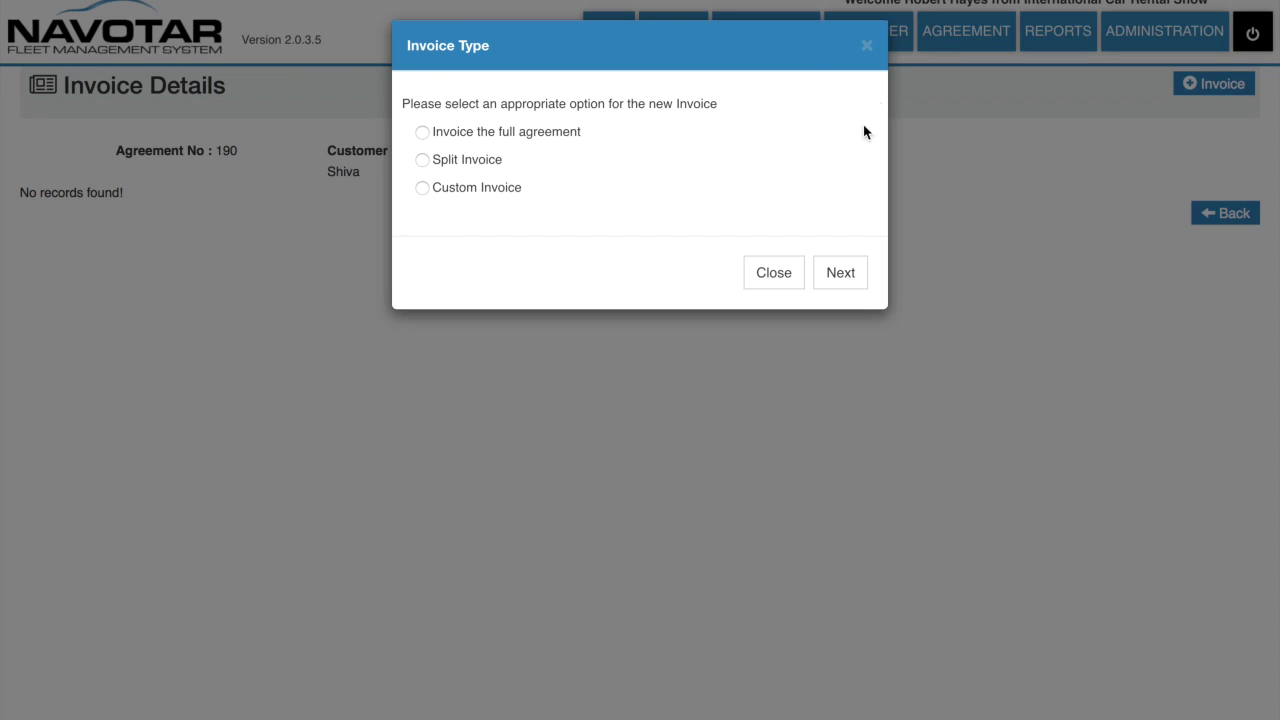
left_click(420, 132)
left_click(841, 276)
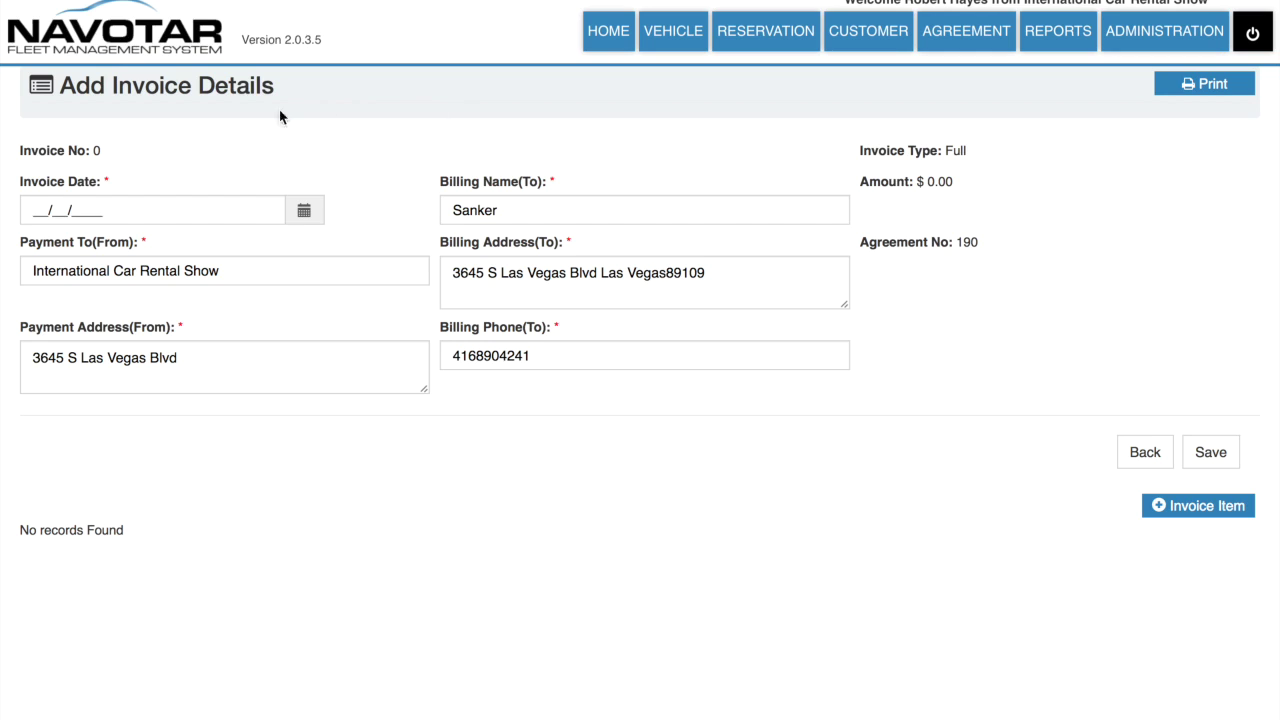
left_click(1177, 506)
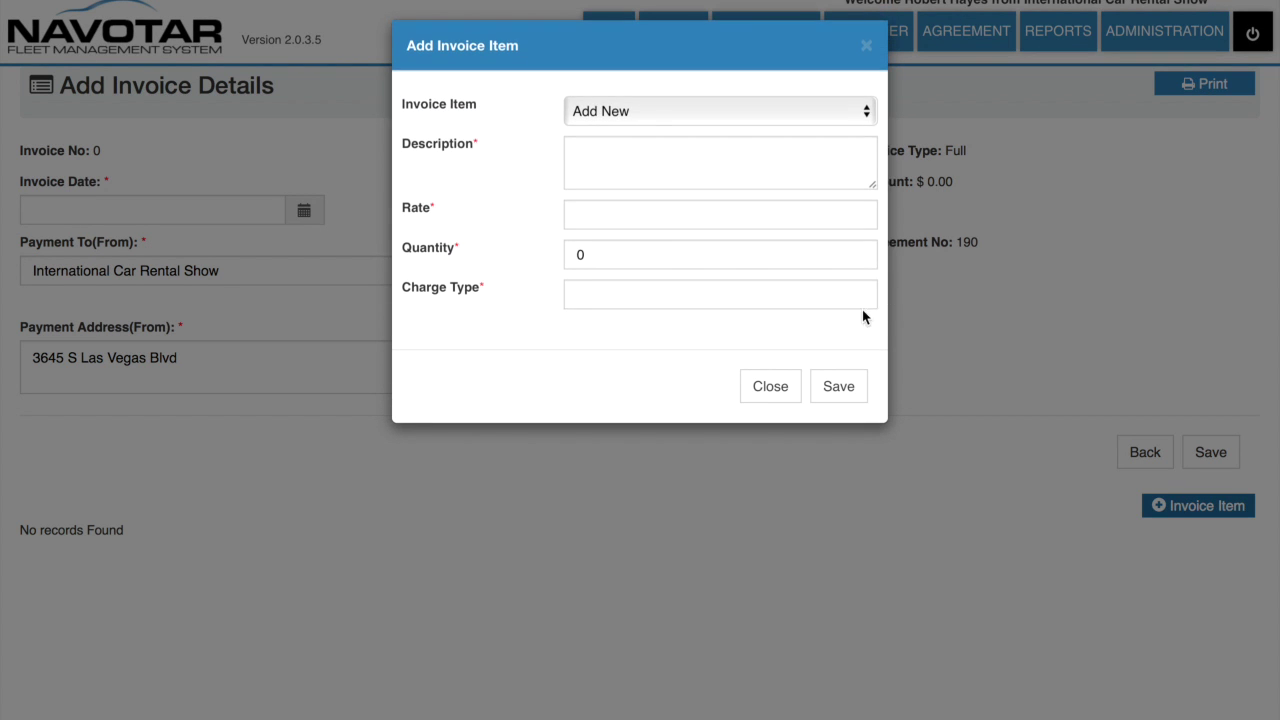
left_click(771, 390)
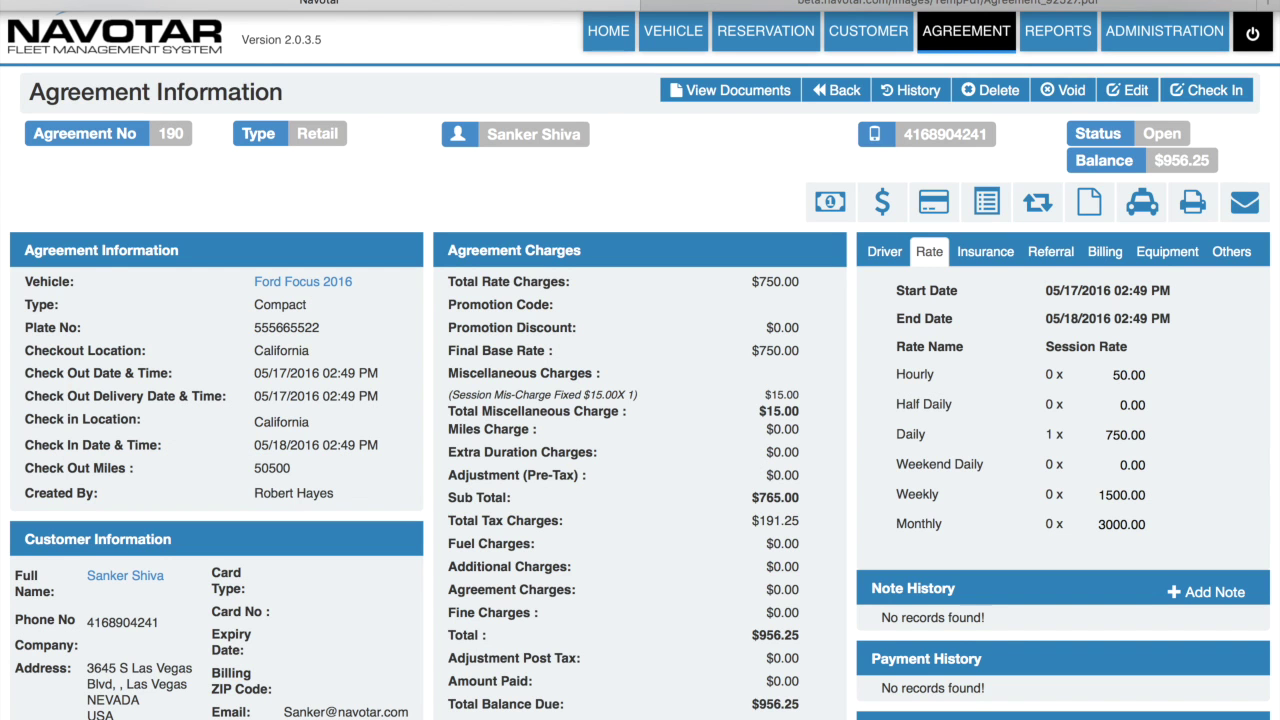
left_click(1081, 192)
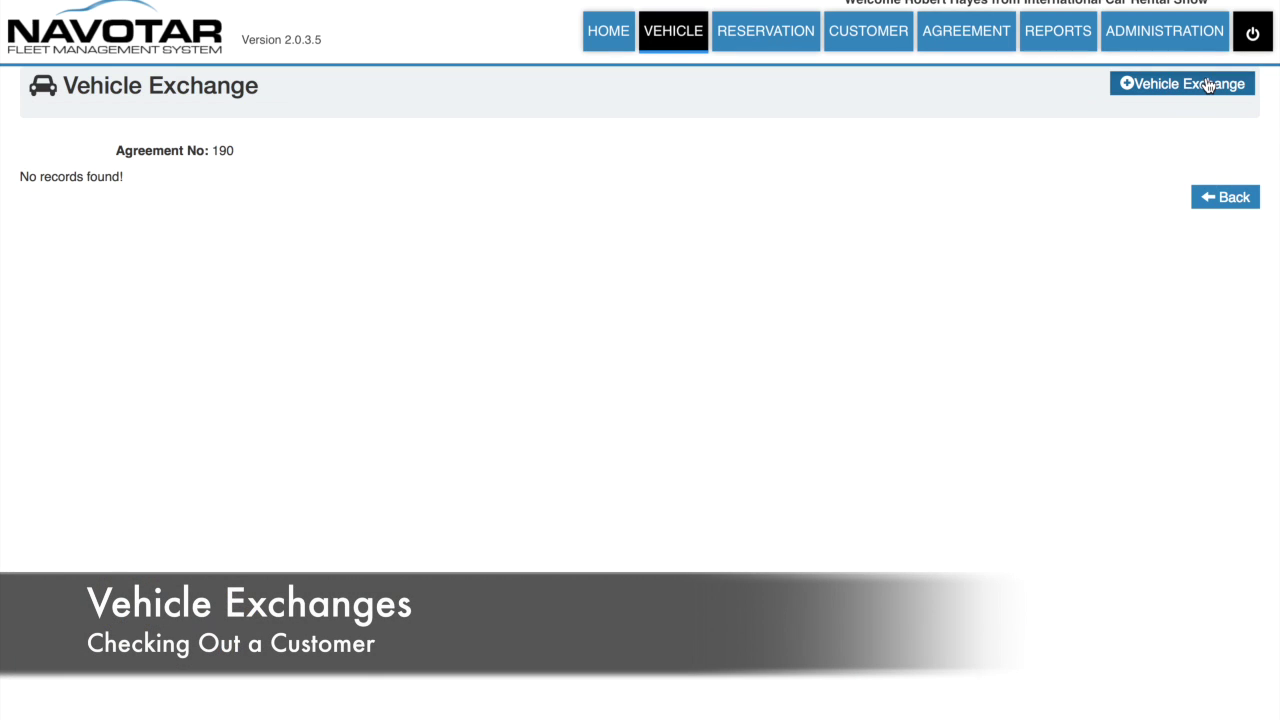
left_click(1208, 86)
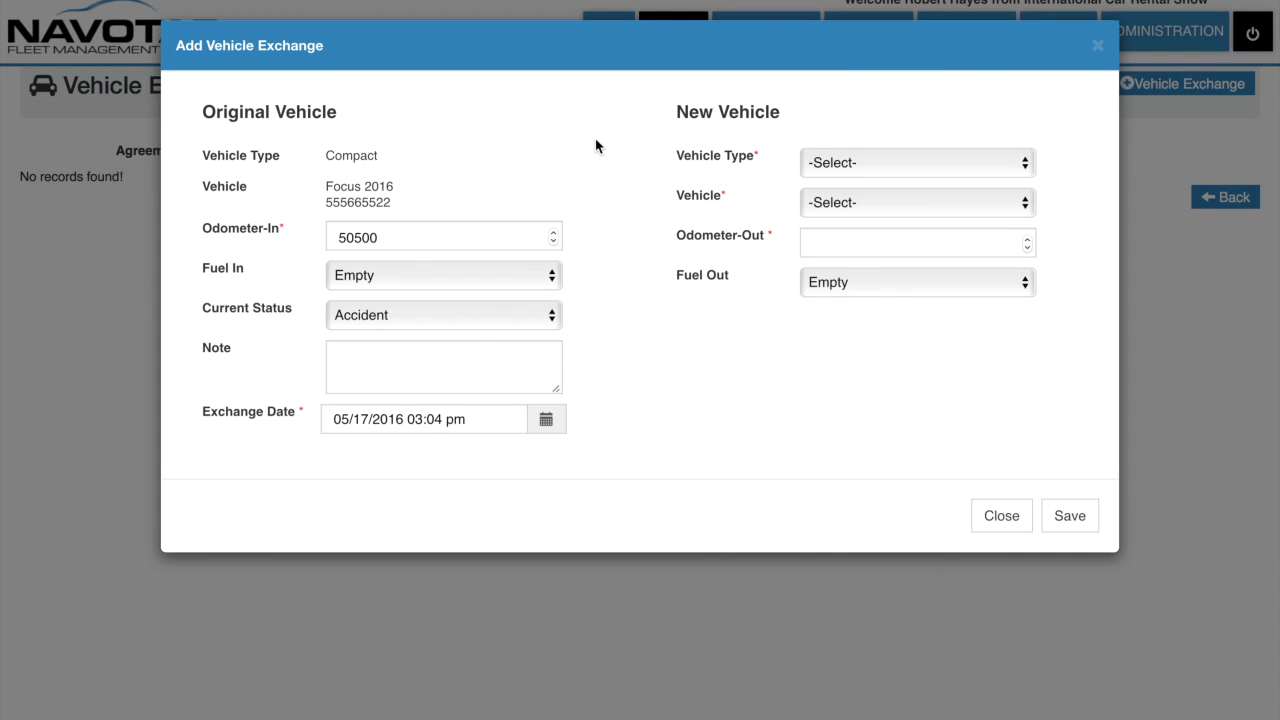
left_click(1097, 55)
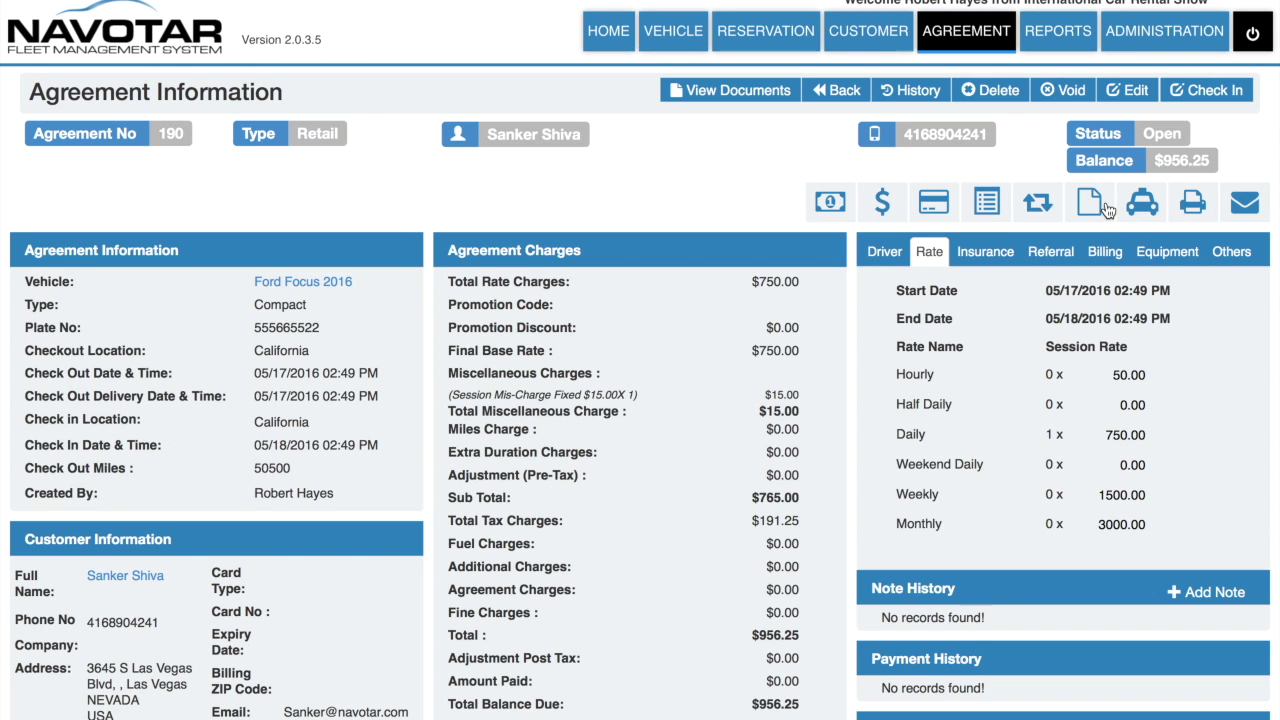
left_click(1106, 209)
left_click(1200, 84)
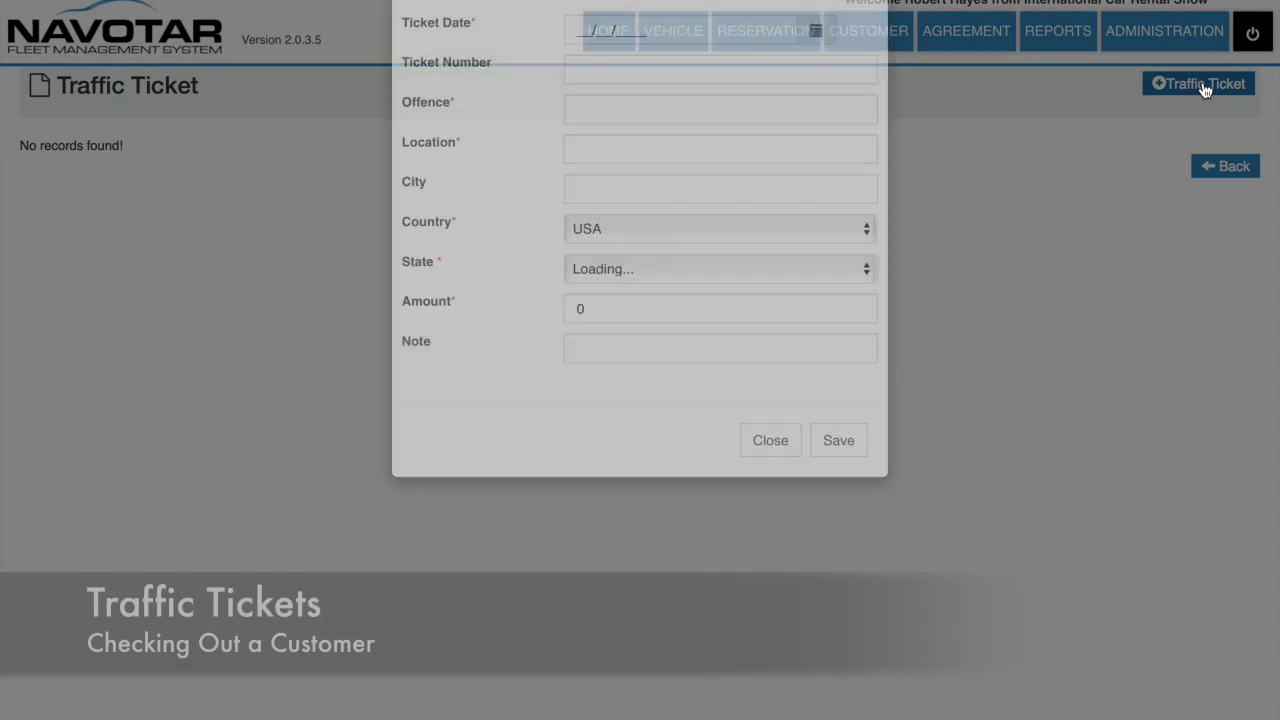
left_click(867, 49)
left_click(1225, 166)
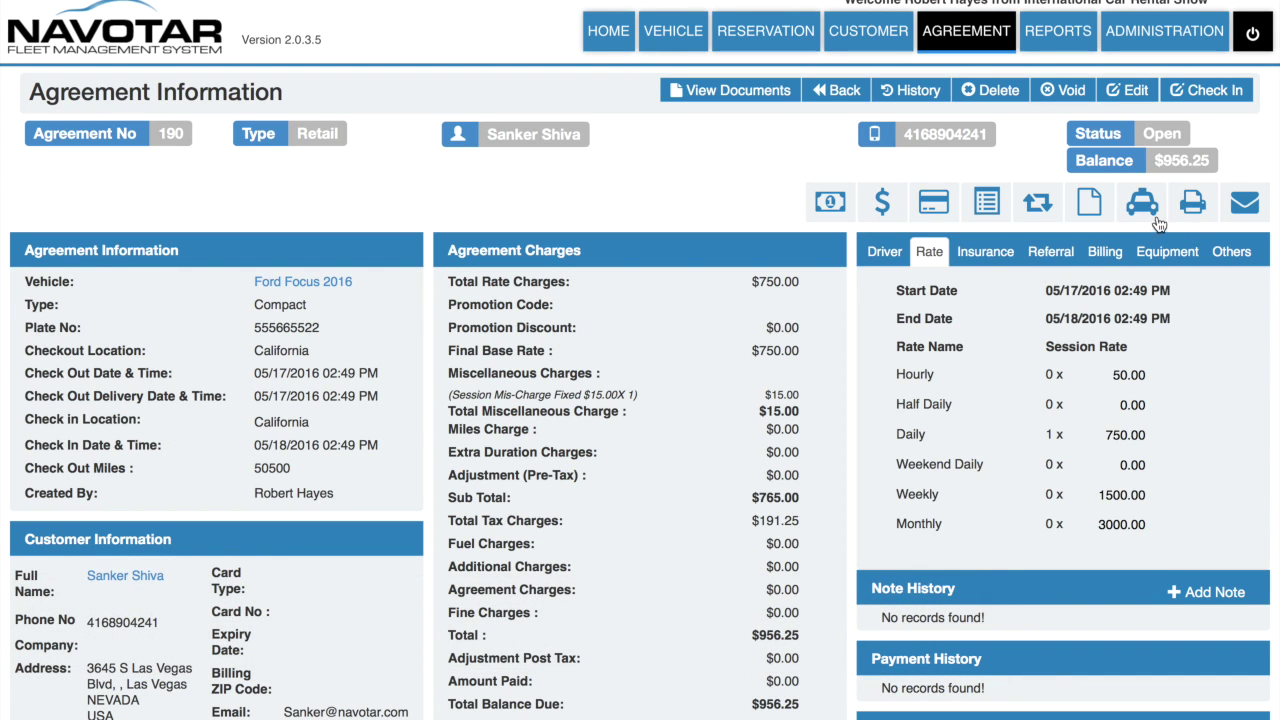
left_click(1138, 205)
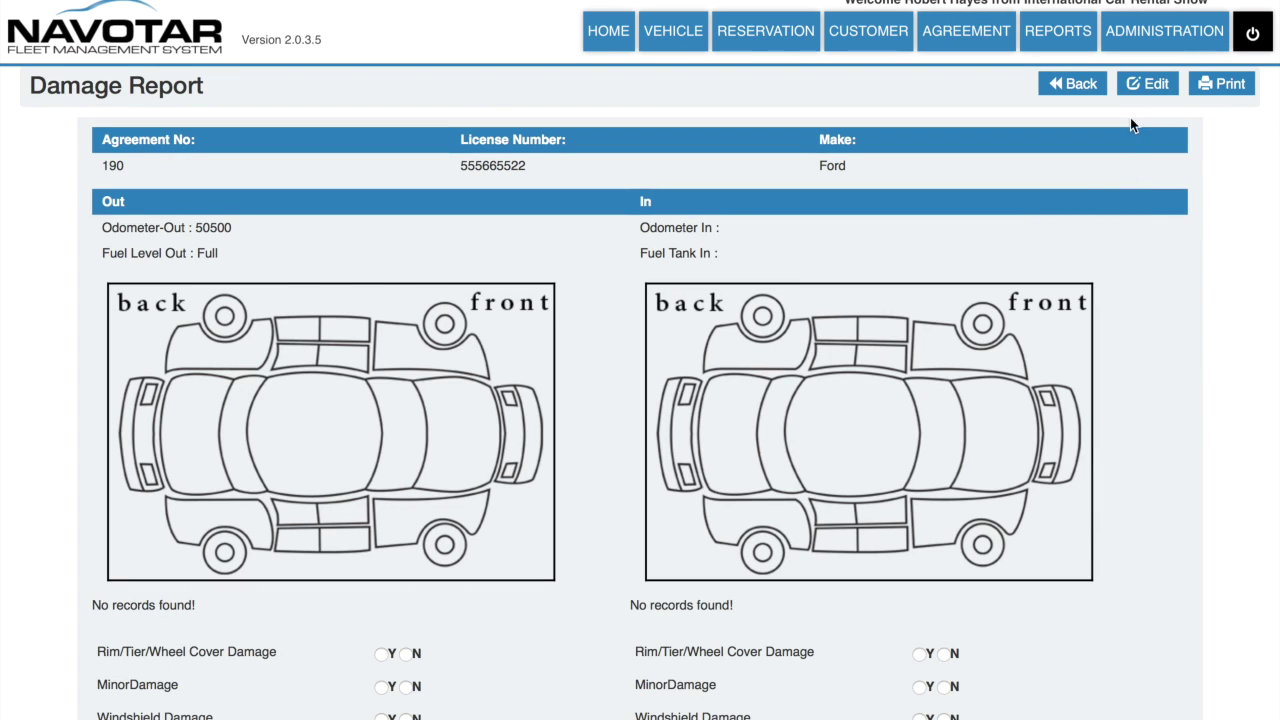
scroll(829, 503, "down", 3)
scroll(829, 503, "up", 2)
scroll(829, 501, "up", 2)
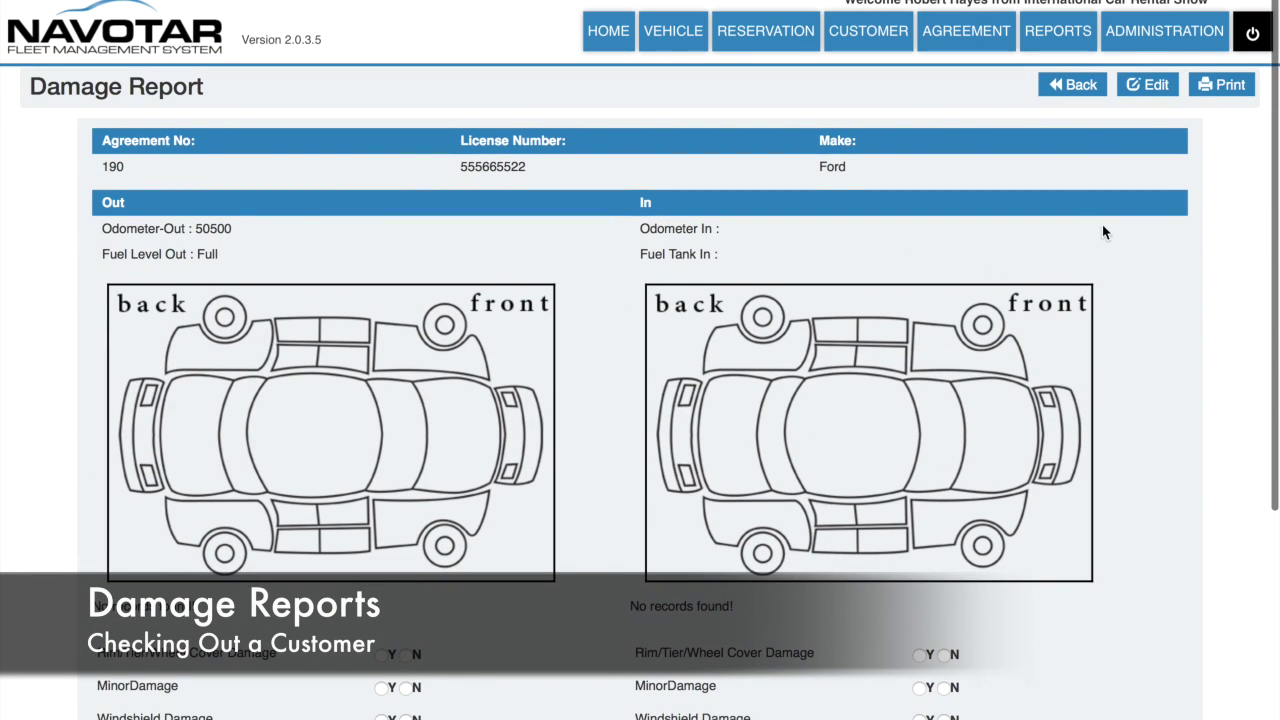
left_click(1145, 90)
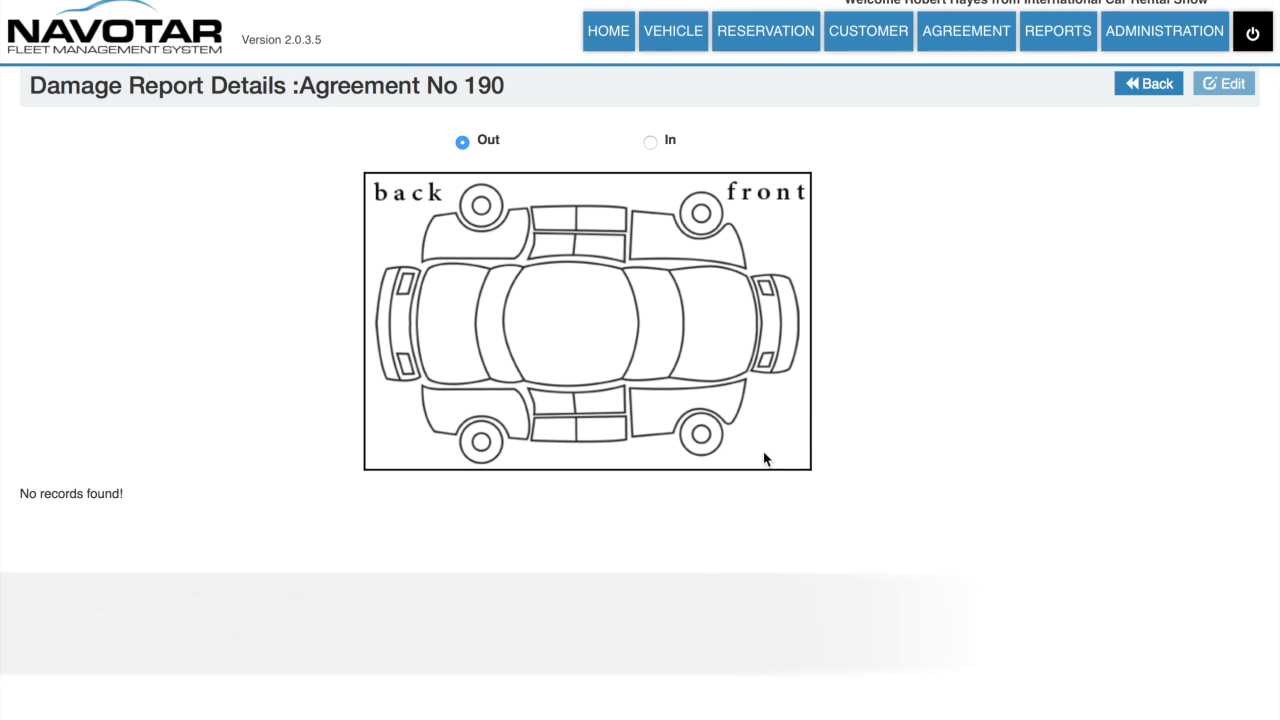
scroll(764, 458, "down", 2)
scroll(764, 453, "up", 2)
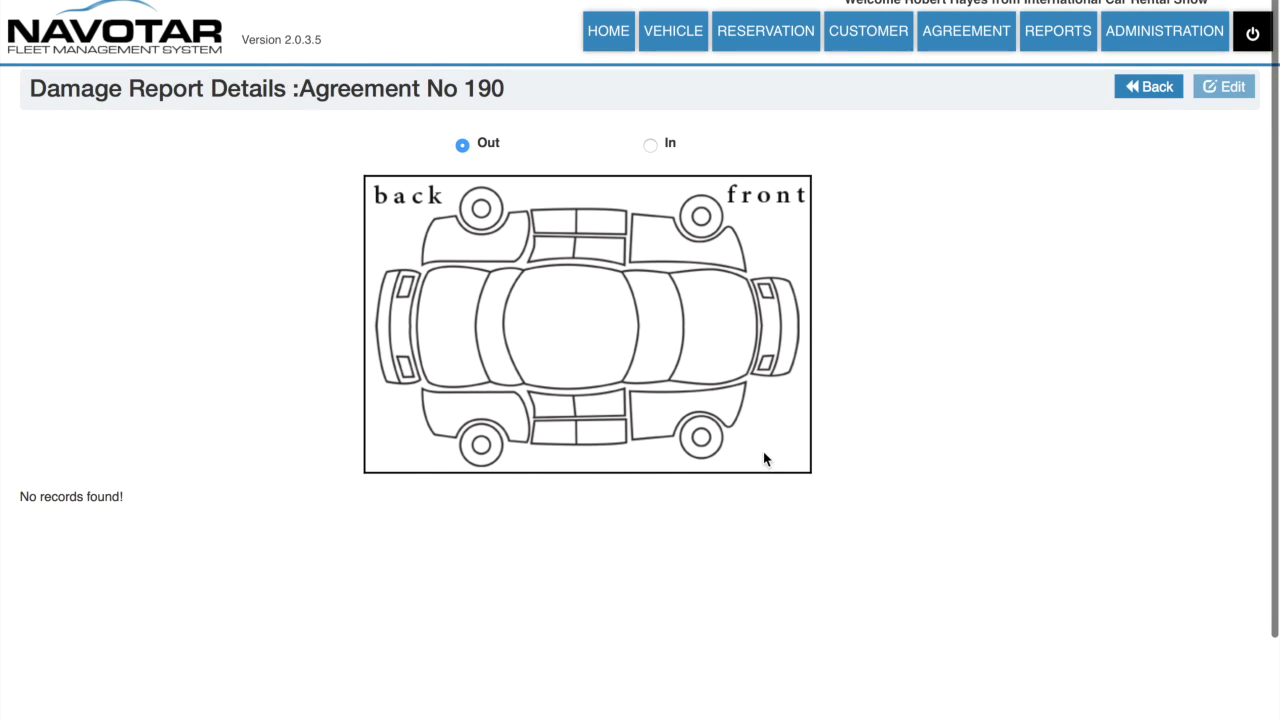
left_click(650, 144)
scroll(639, 204, "down", 1)
scroll(621, 391, "up", 1)
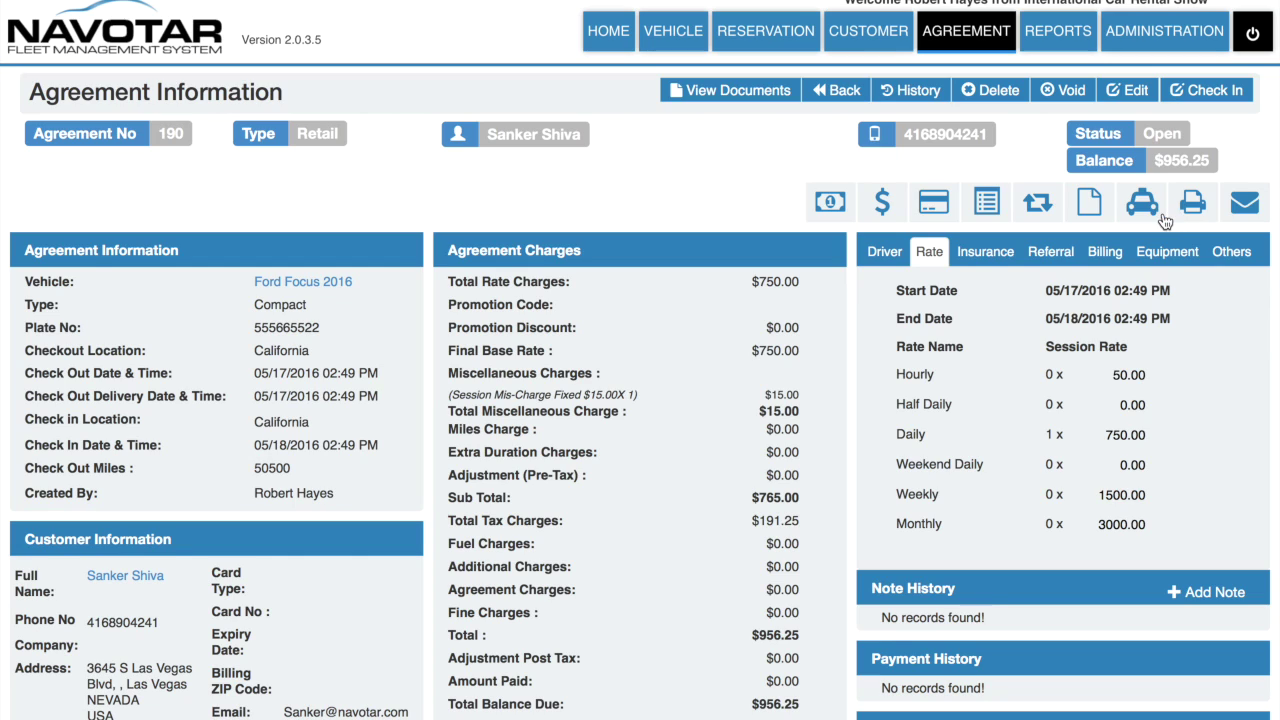
left_click(1195, 205)
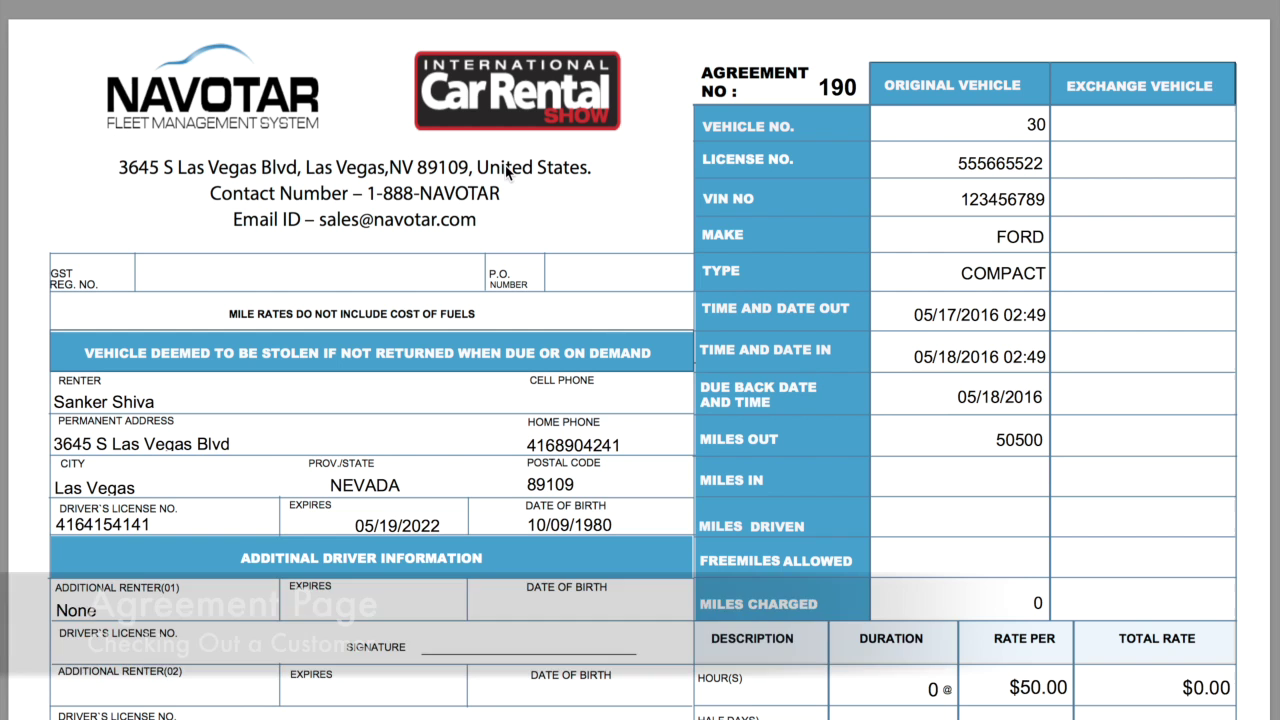
Step: Scroll through the printable PDF of agreement 190 to review it
scroll(435, 336, "down", 5)
scroll(435, 336, "up", 2)
scroll(435, 336, "up", 5)
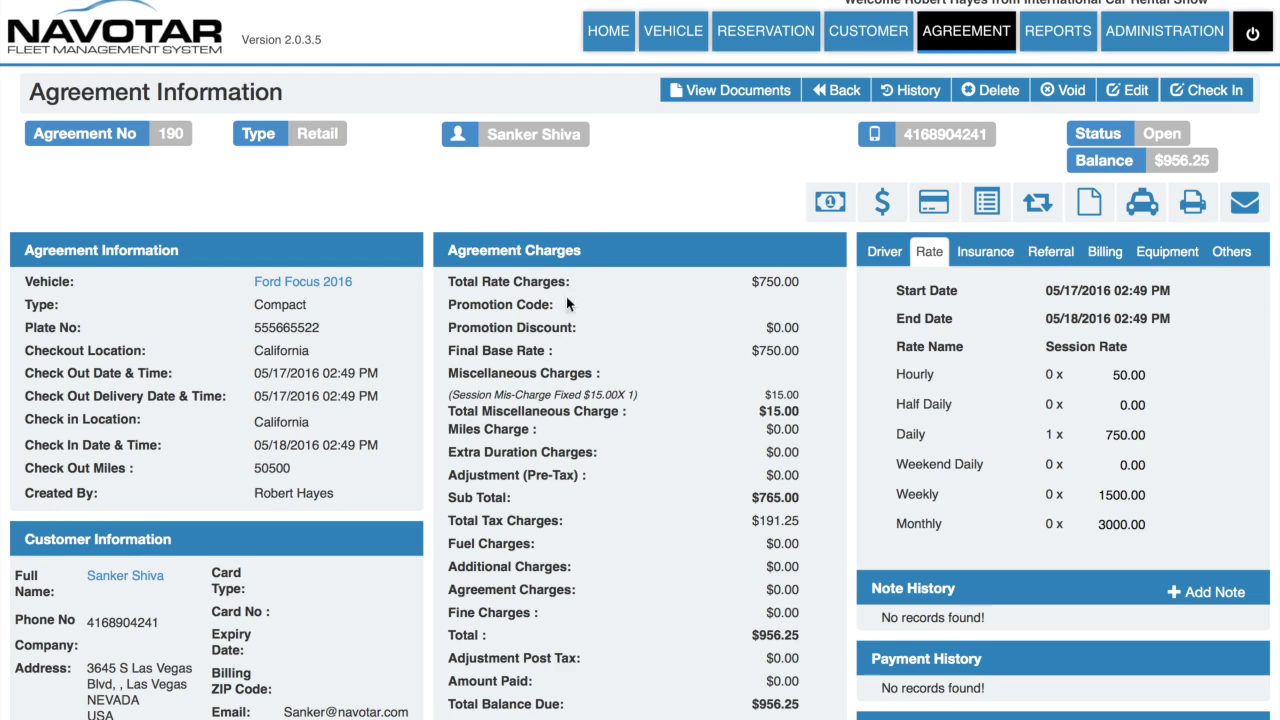
scroll(849, 150, "down", 1)
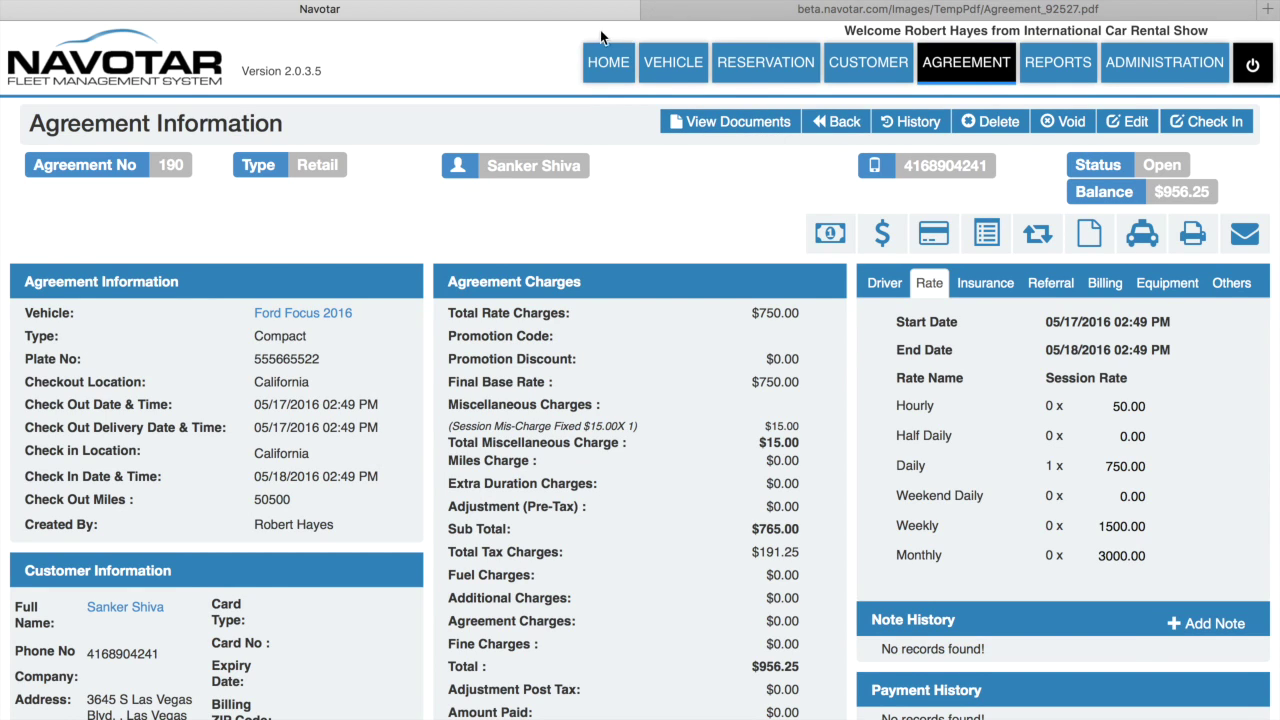
Step: Start a new agreement from the home dashboard's Make an Agreement option
left_click(612, 80)
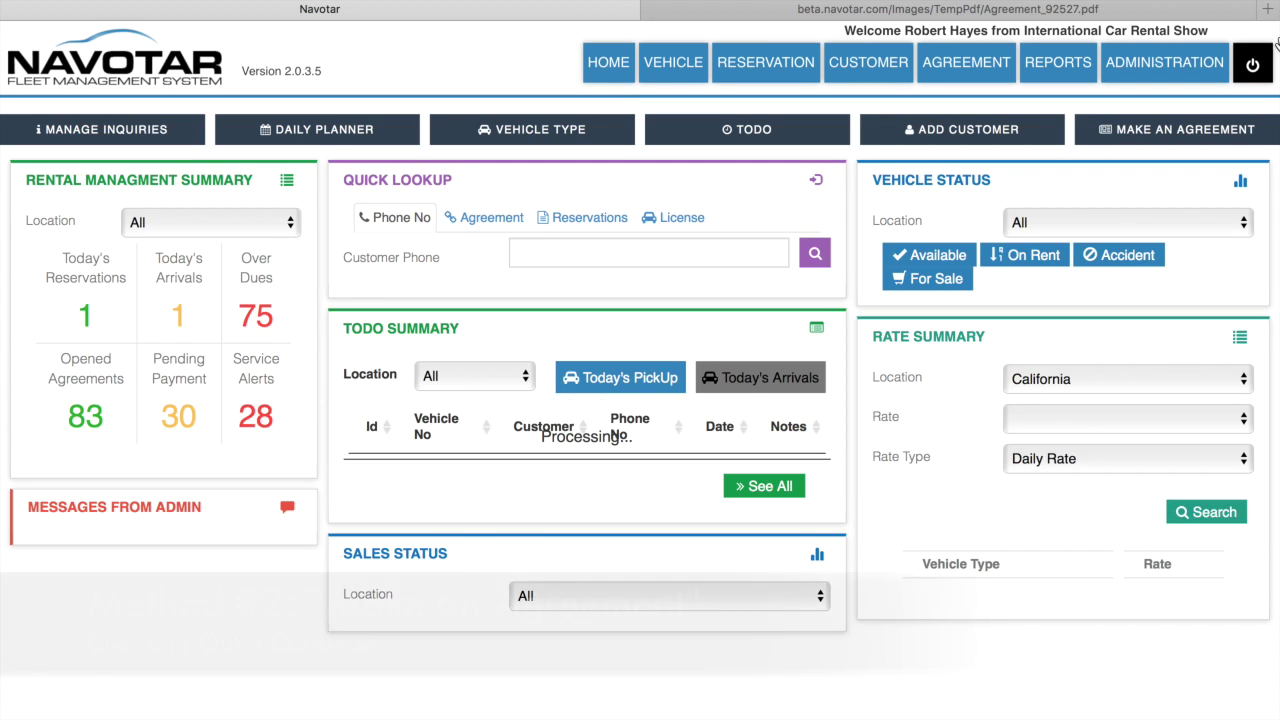
left_click(1162, 140)
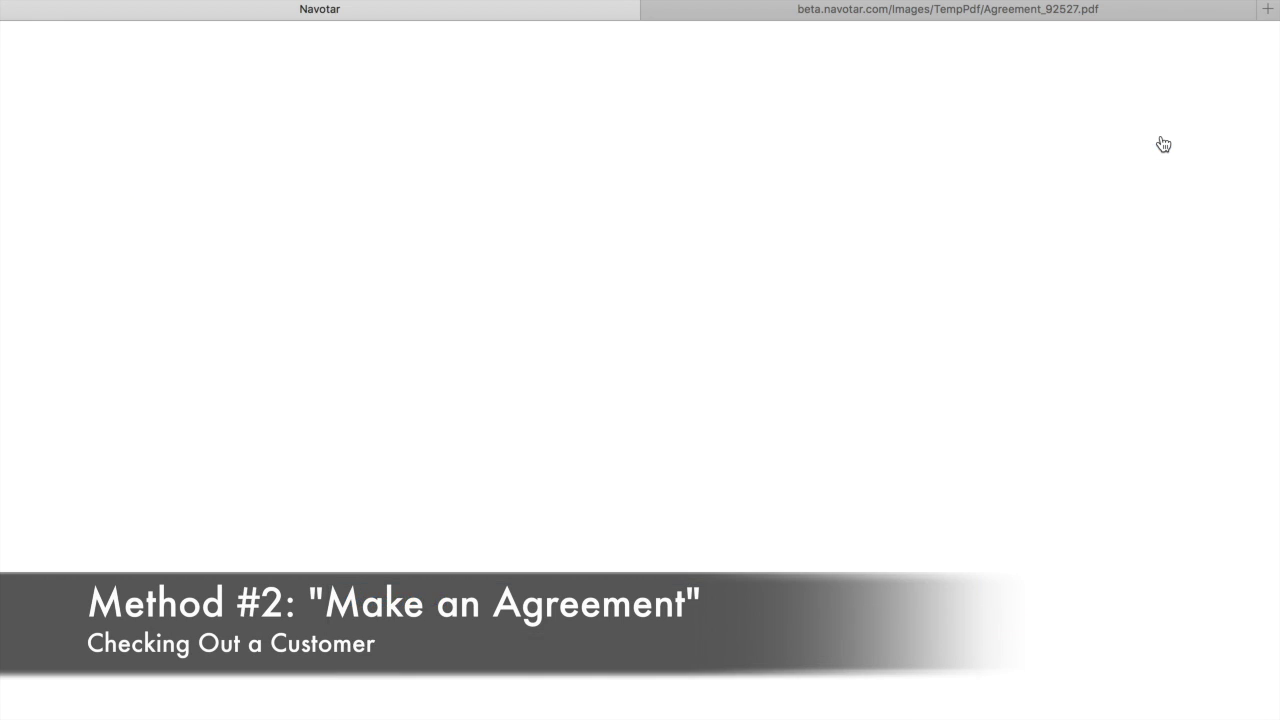
scroll(888, 360, "down", 5)
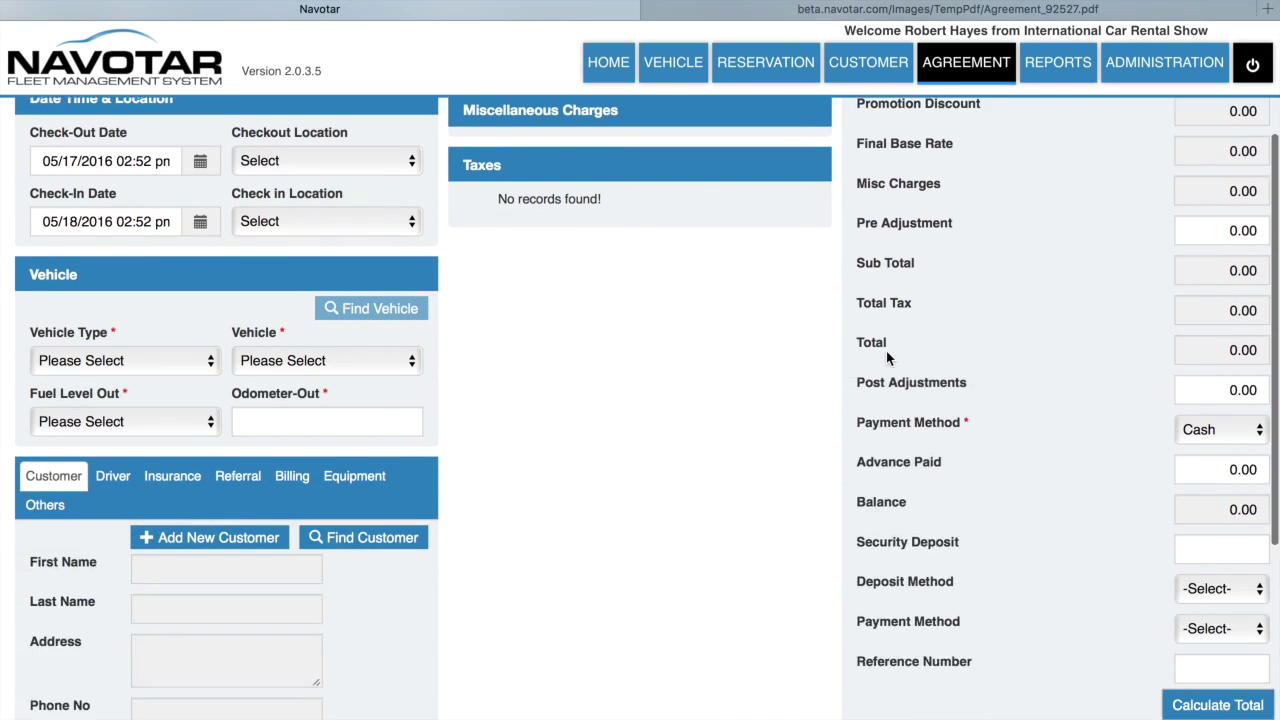
scroll(886, 351, "up", 4)
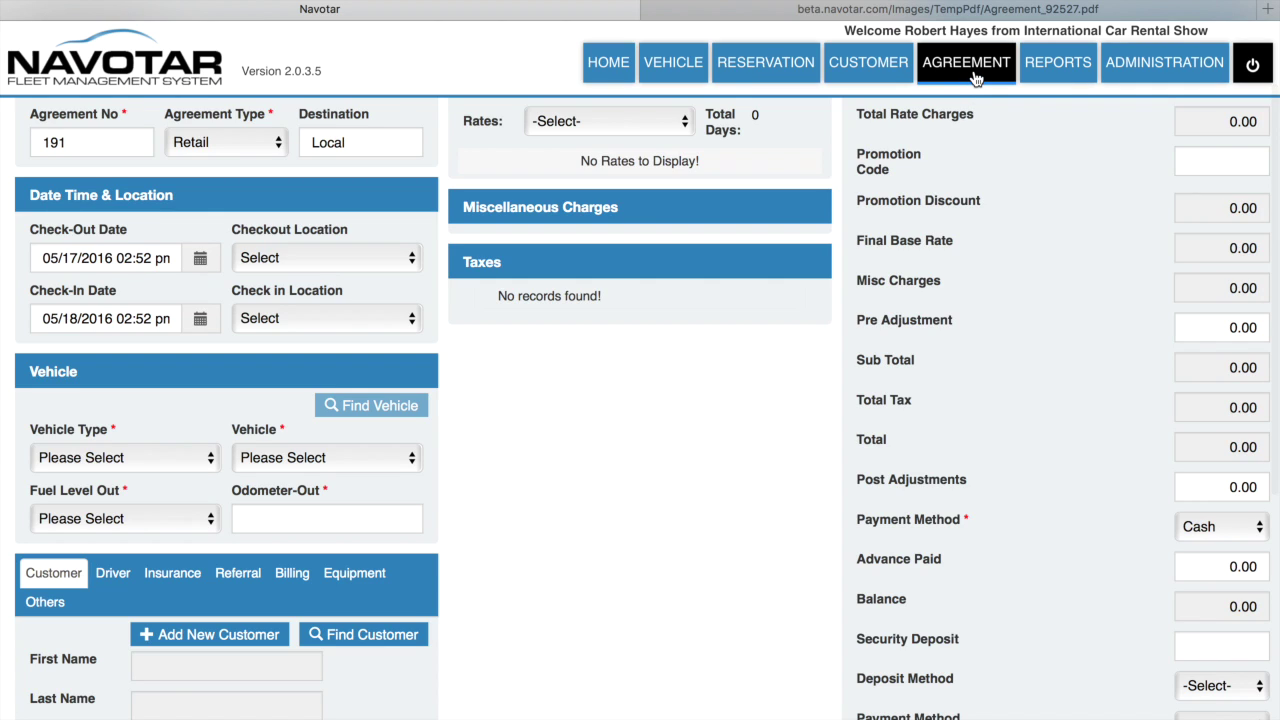
Step: Open a blank agreement from the agreement list, then return and open agreement 187
left_click(976, 70)
left_click(1165, 130)
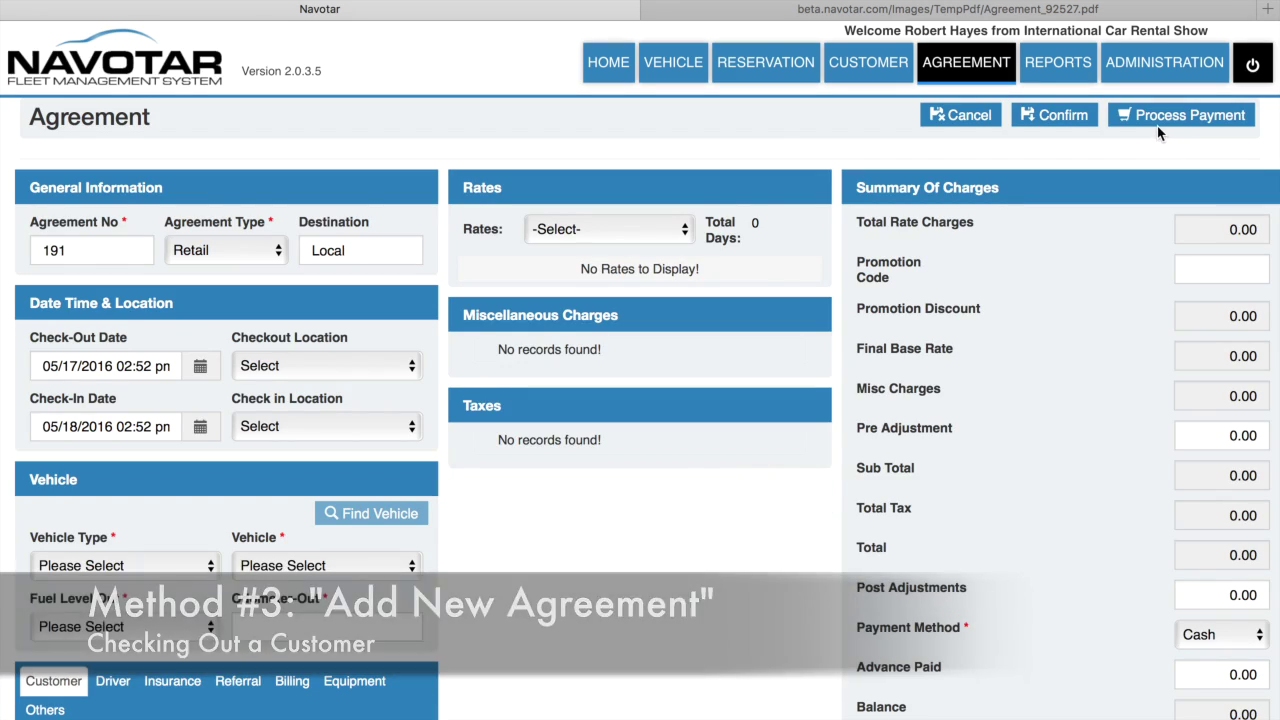
left_click(958, 68)
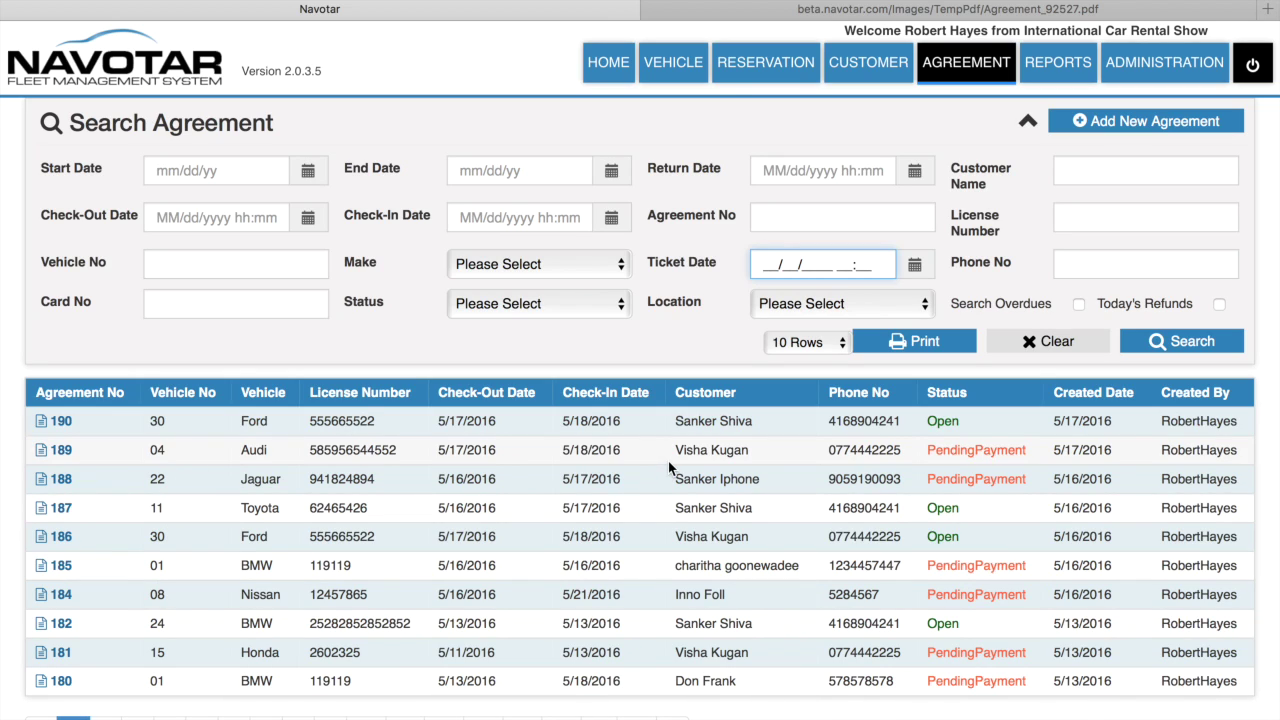
left_click(59, 515)
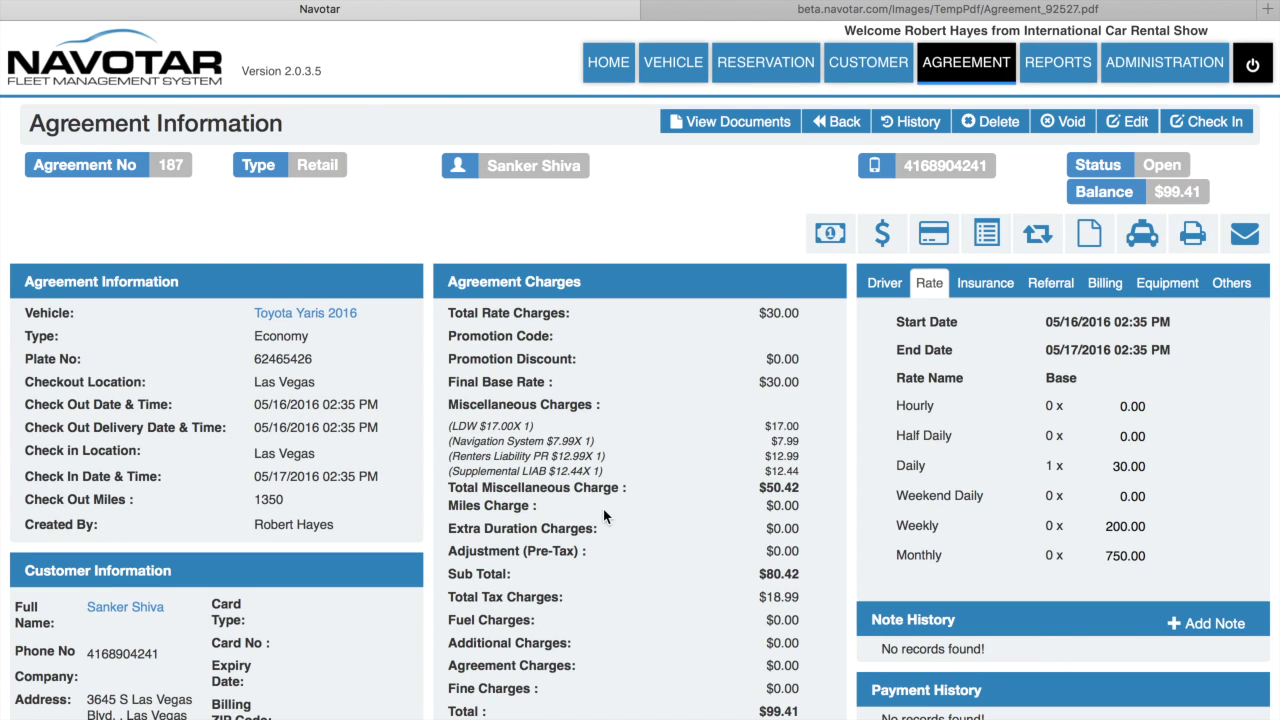